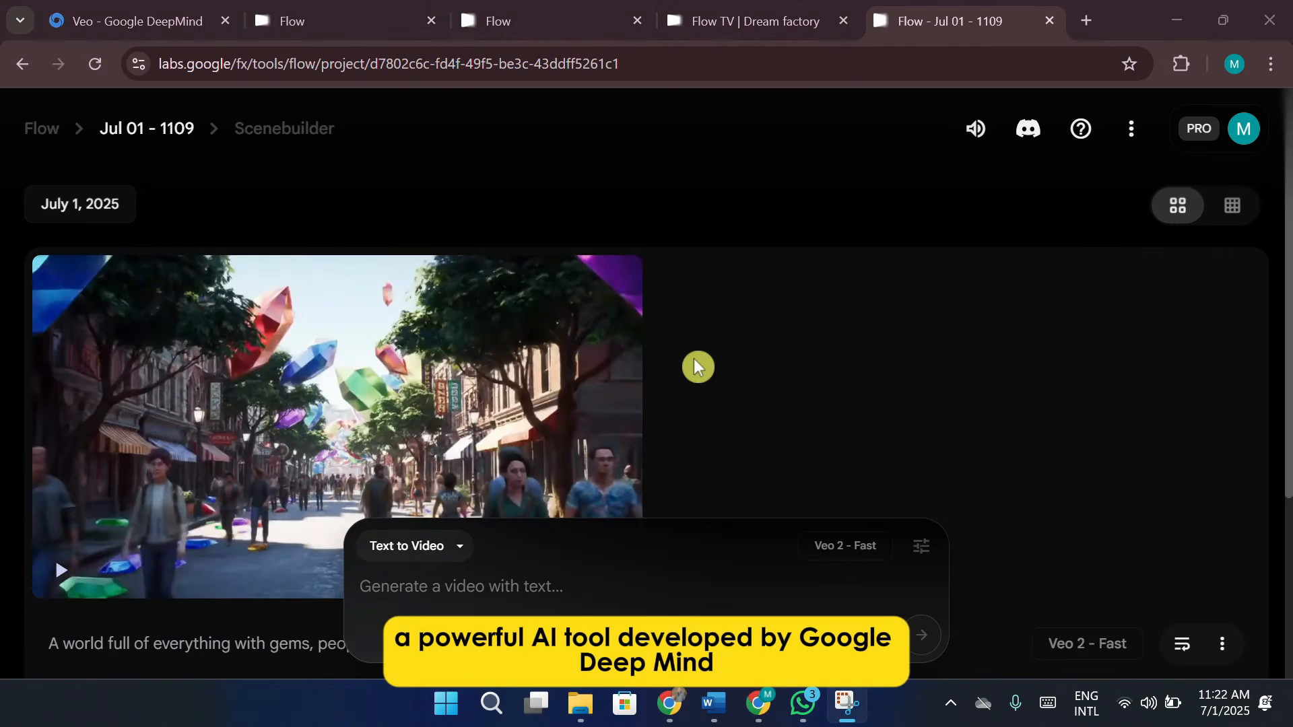
Start an Extend shot from the crystal street clip in the Scenebuilder timeline
scroll(711, 367, down, 2)
mouse_move(283, 439)
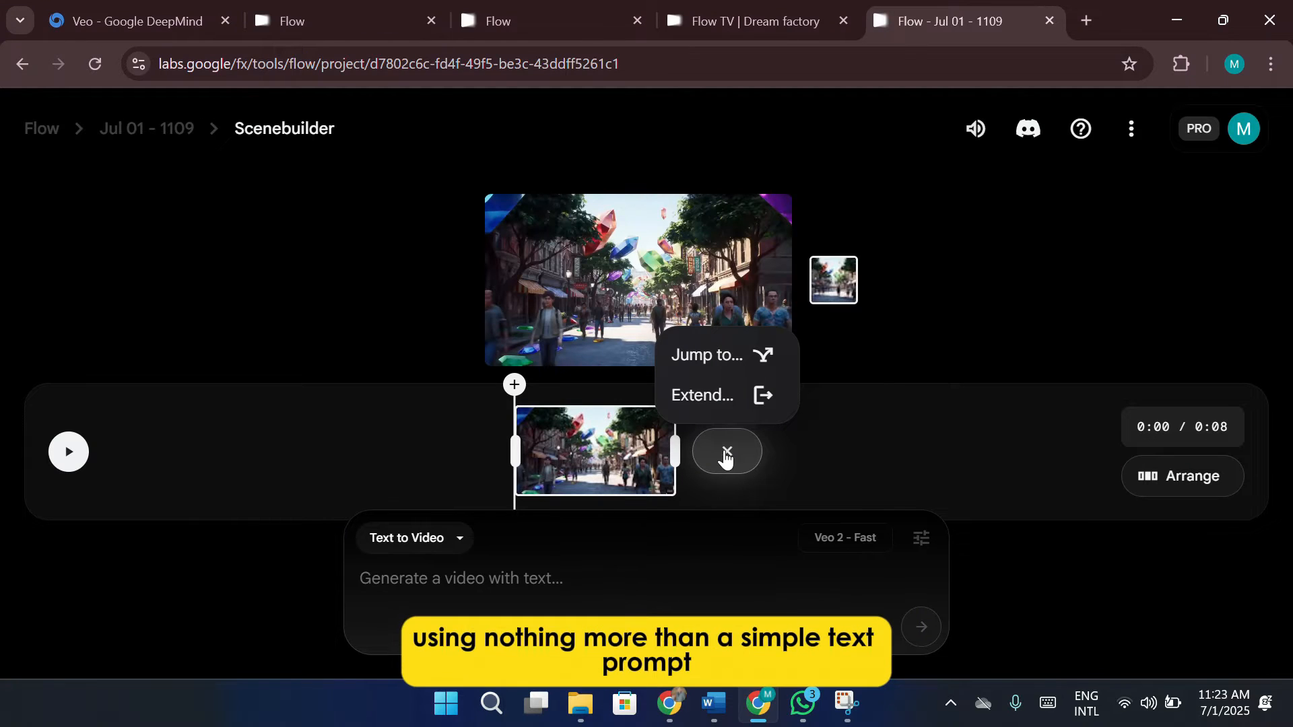
click(731, 398)
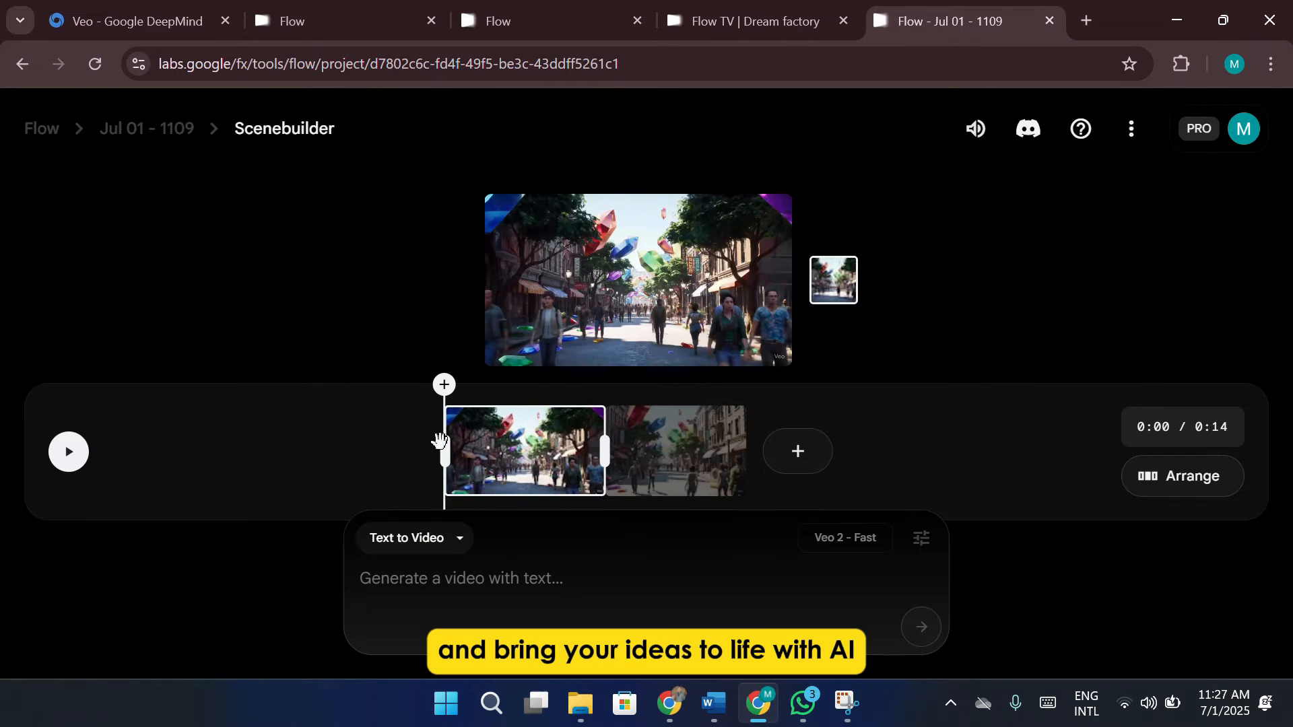
click(543, 439)
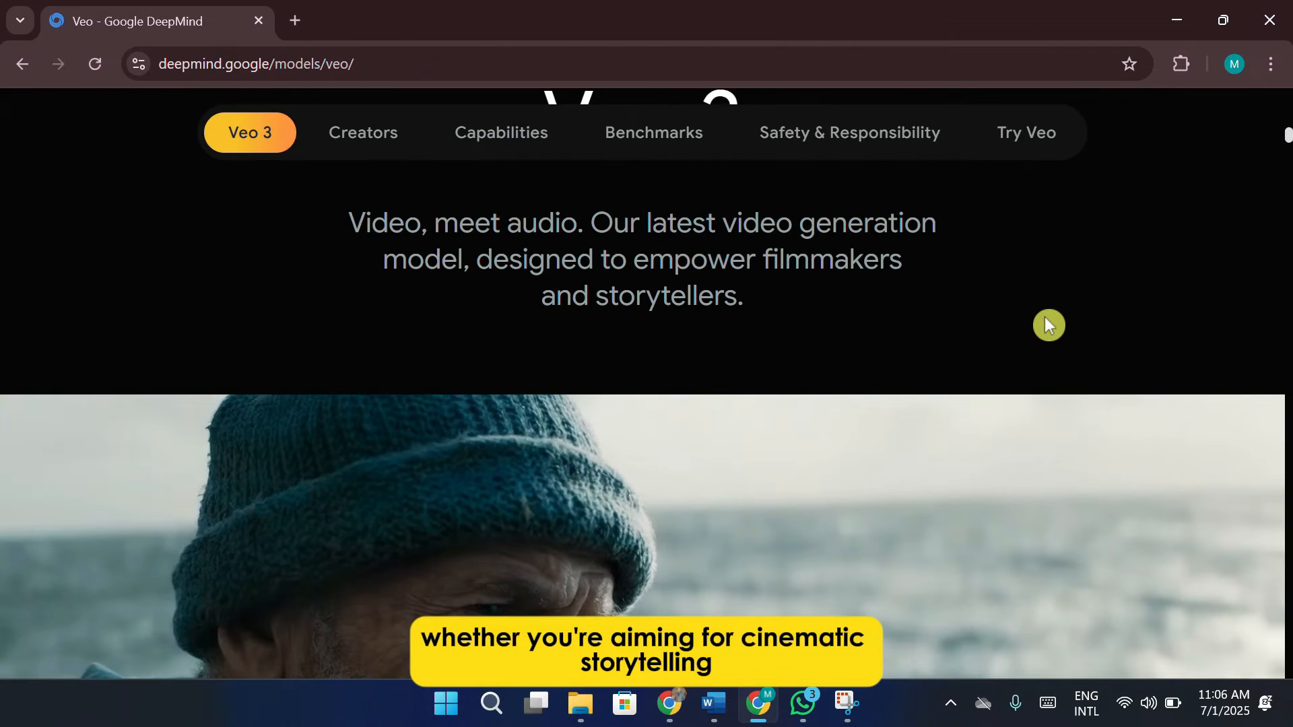
Look through the Veo 3 page's introduction, sample videos and their prompts
scroll(1045, 316, down, 1)
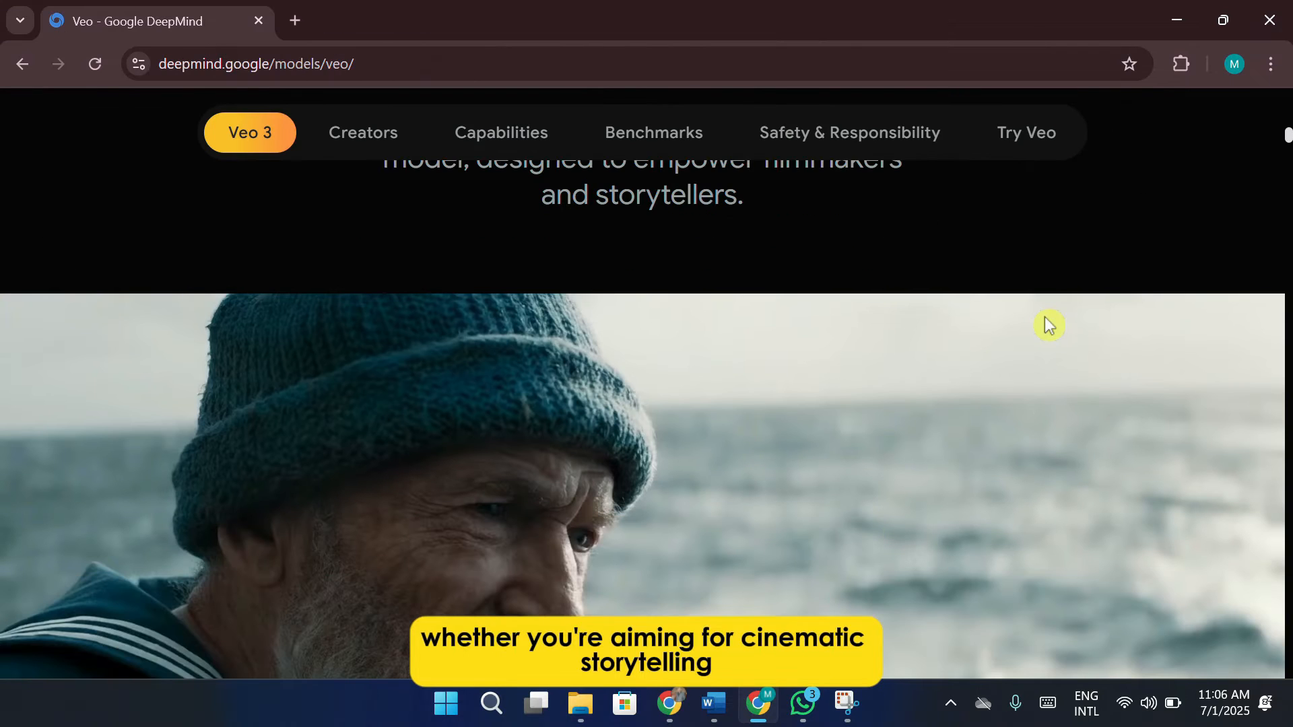
scroll(1045, 316, down, 1)
scroll(1045, 322, down, 3)
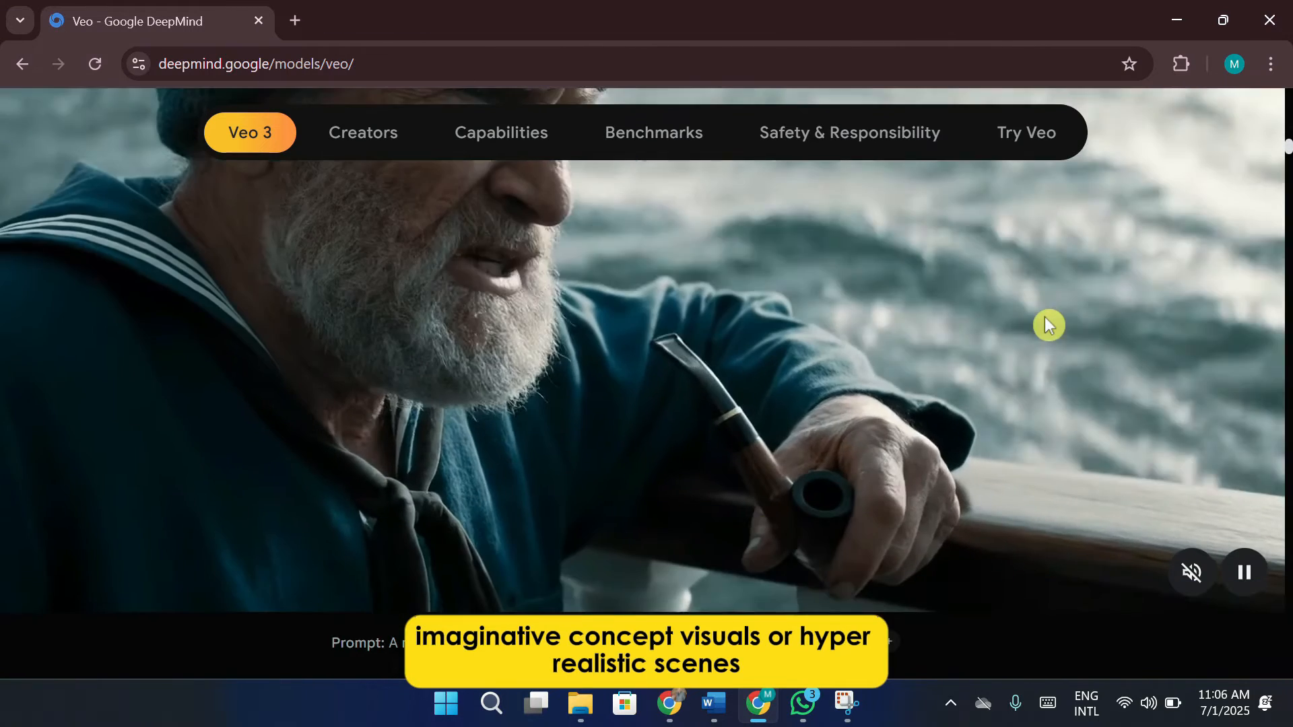
scroll(1045, 322, down, 15)
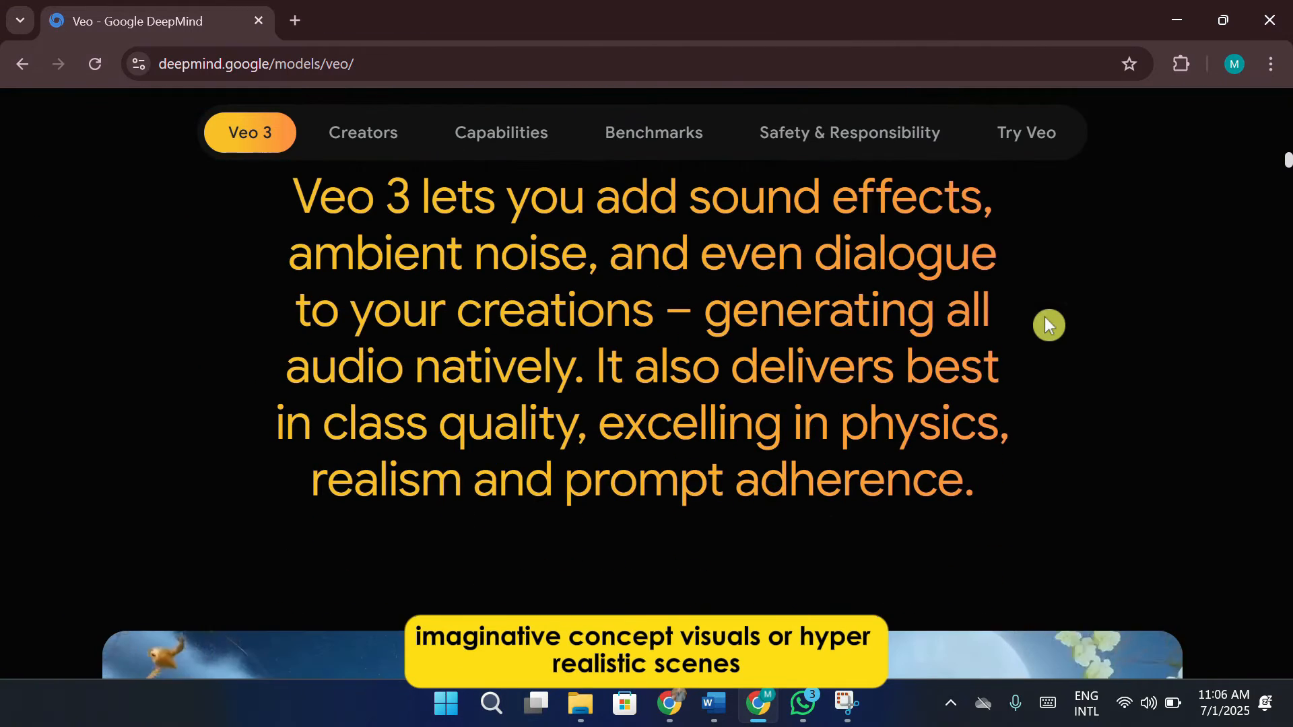
scroll(1043, 314, down, 9)
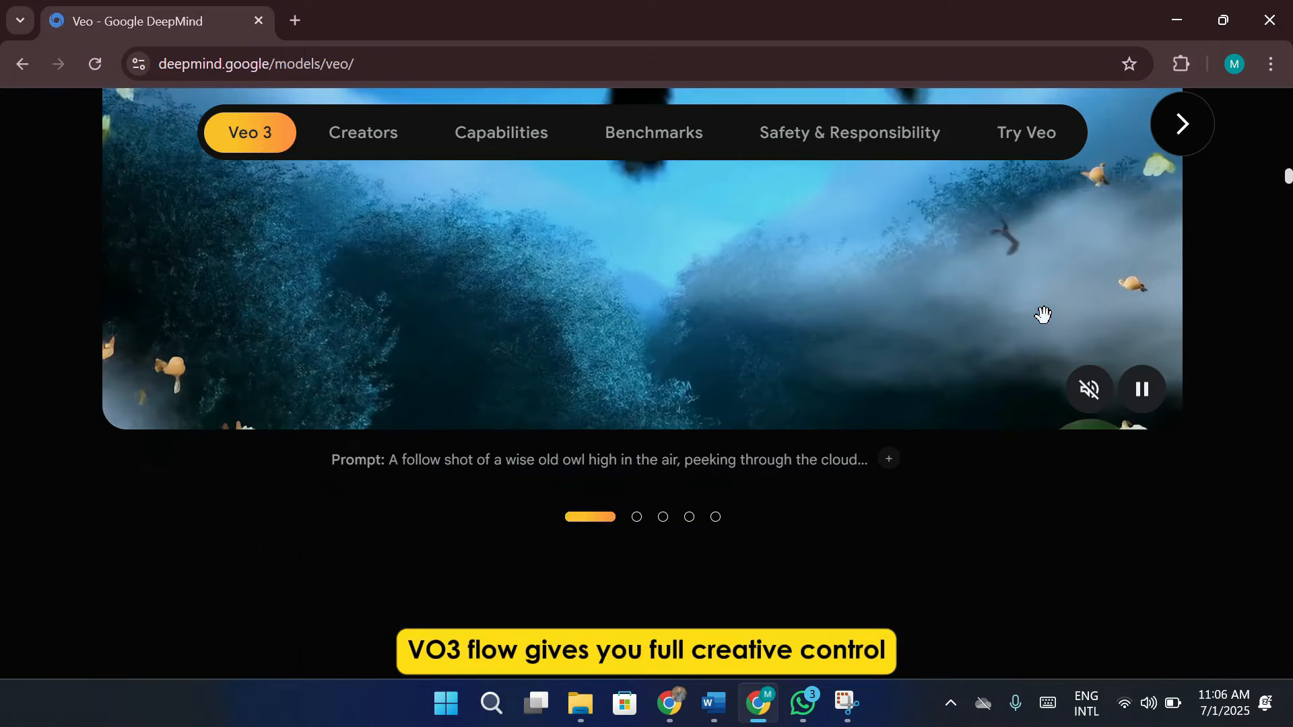
scroll(1044, 345, down, 12)
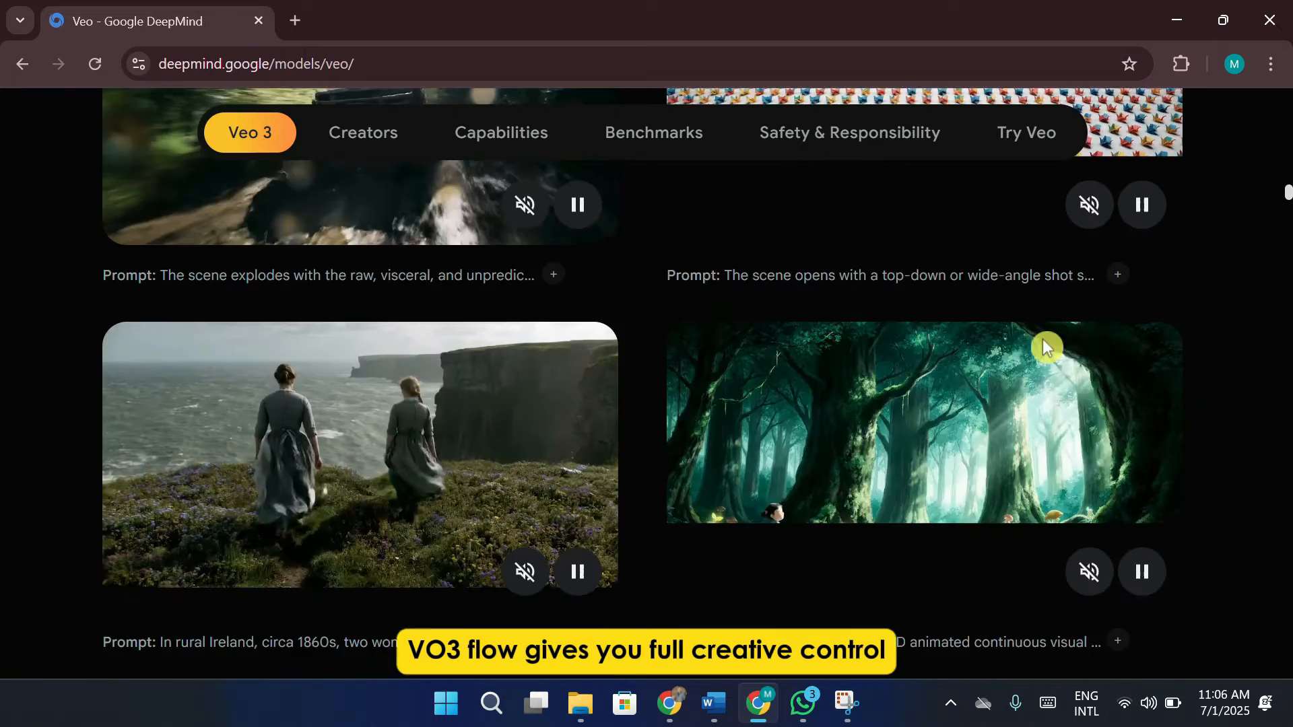
scroll(1044, 347, down, 5)
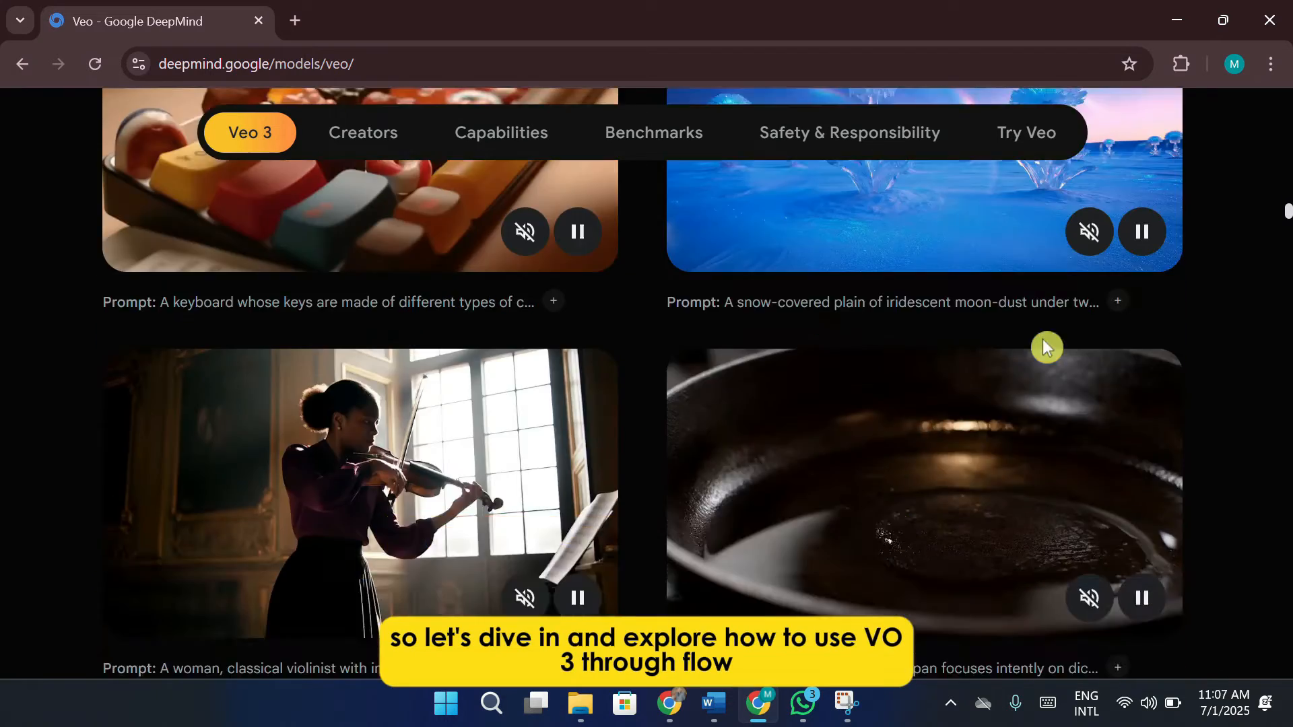
scroll(1044, 346, up, 6)
scroll(1043, 338, up, 14)
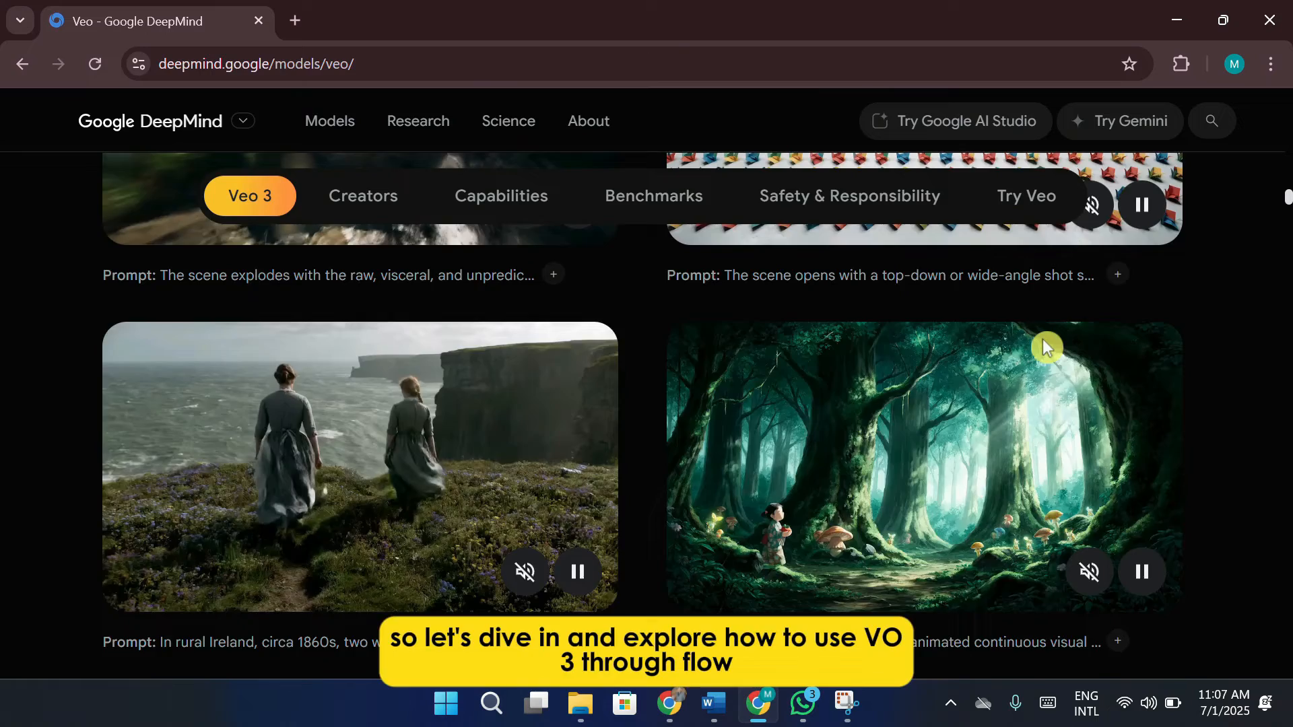
scroll(1042, 338, up, 6)
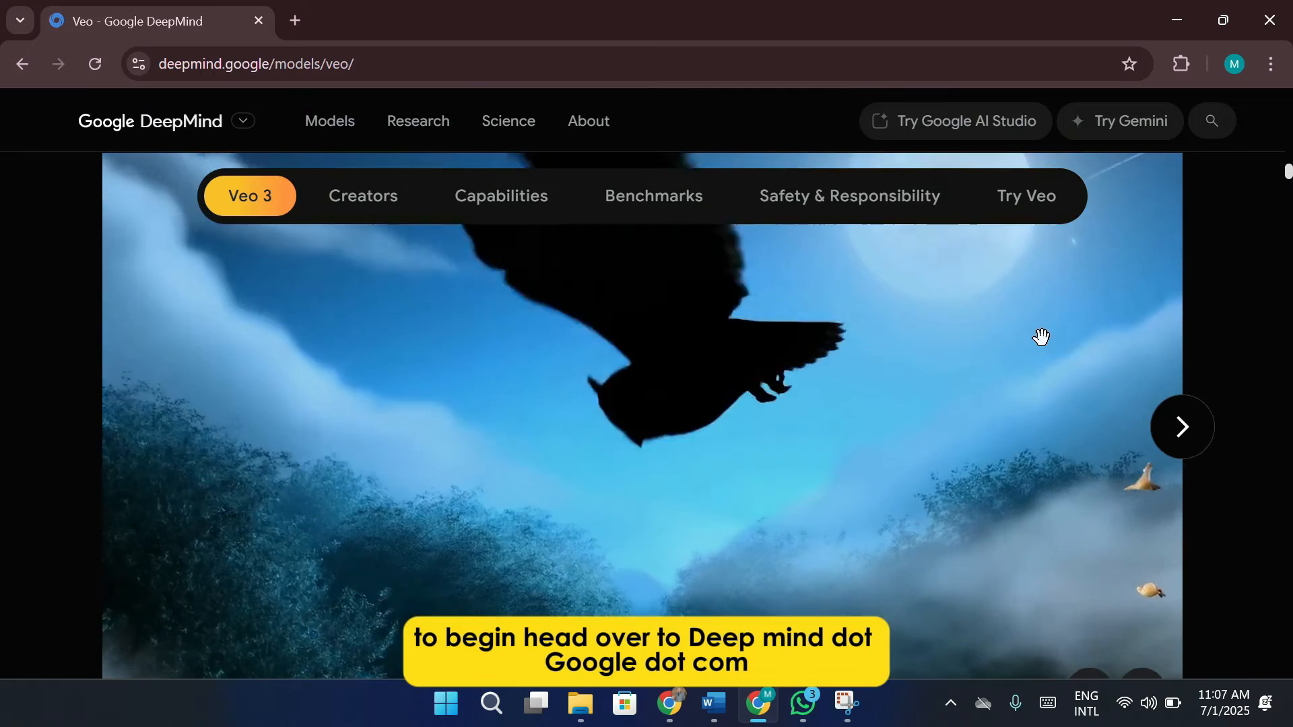
scroll(1043, 338, up, 15)
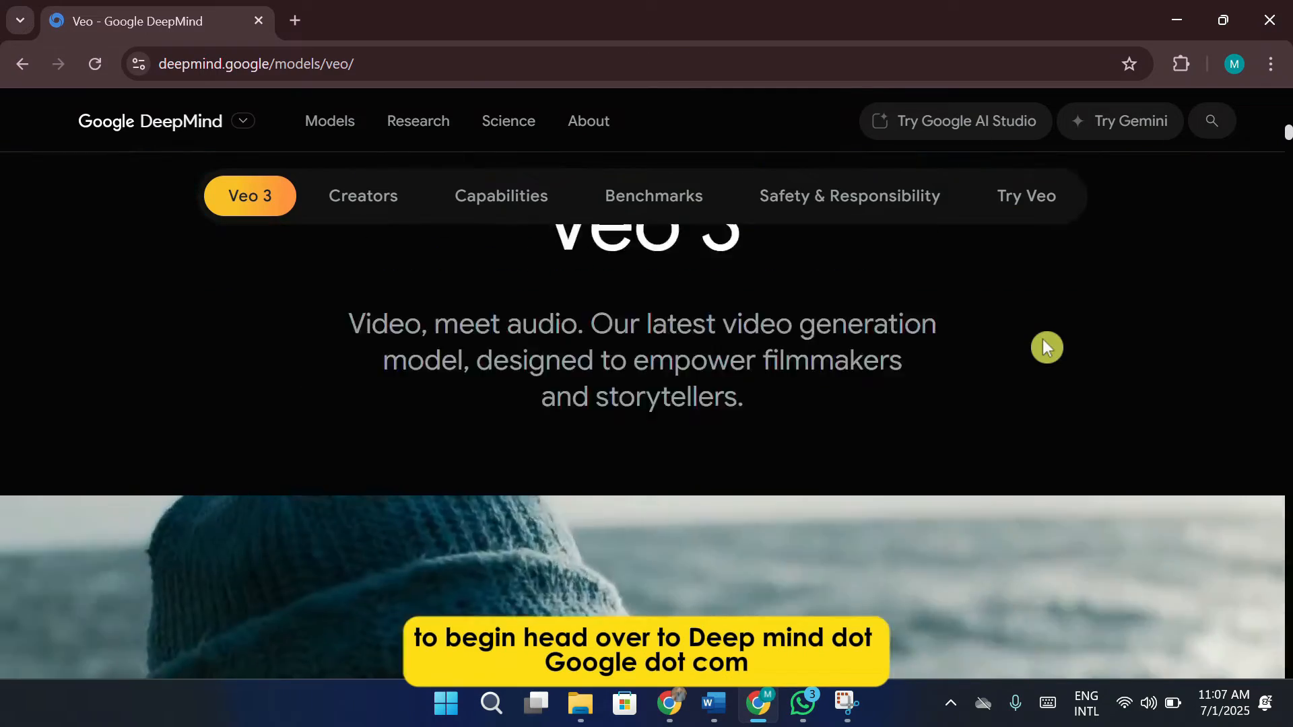
scroll(1043, 340, up, 10)
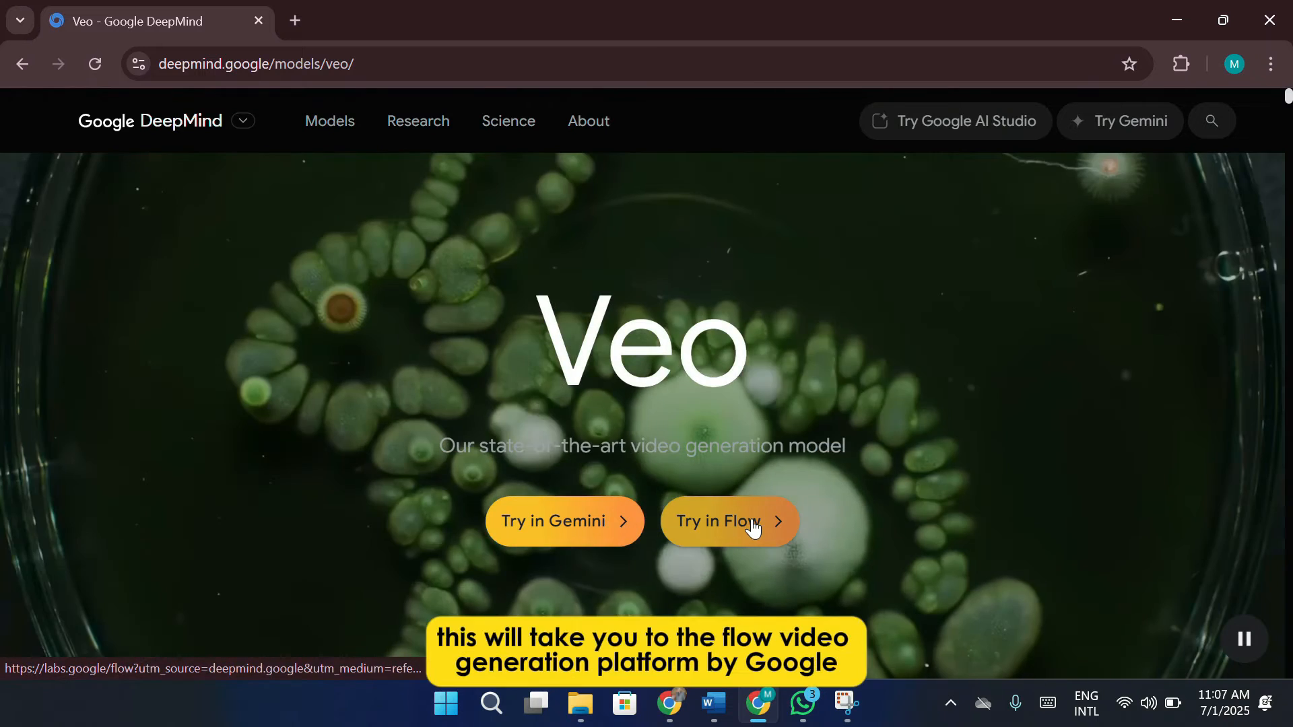
Open Flow from the Veo page and enter its creation dashboard
click(753, 524)
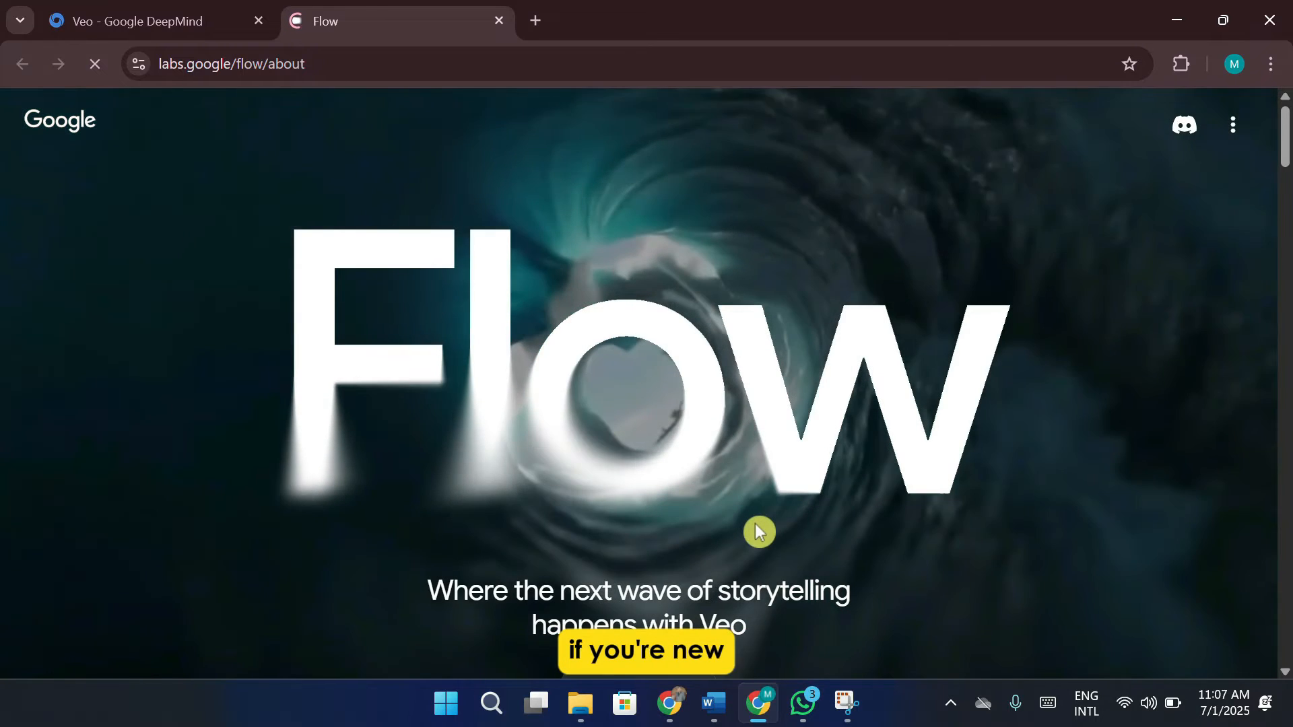
scroll(747, 528, down, 2)
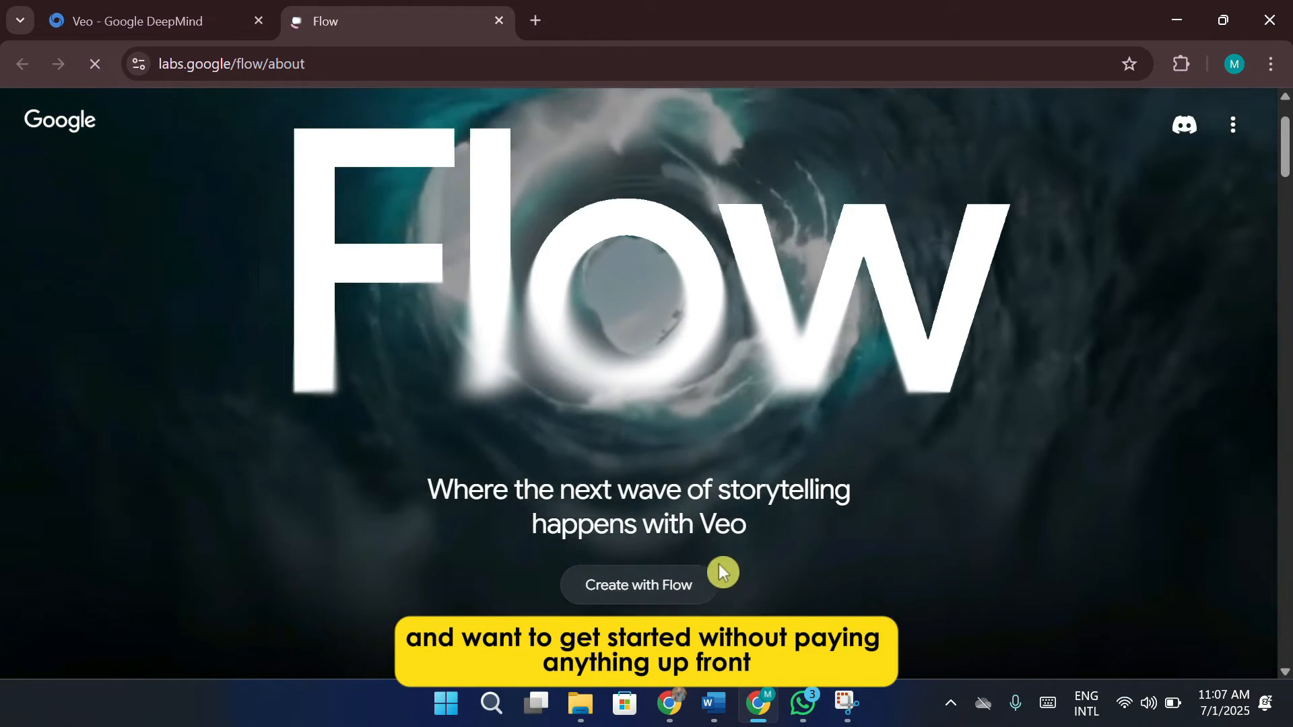
click(680, 587)
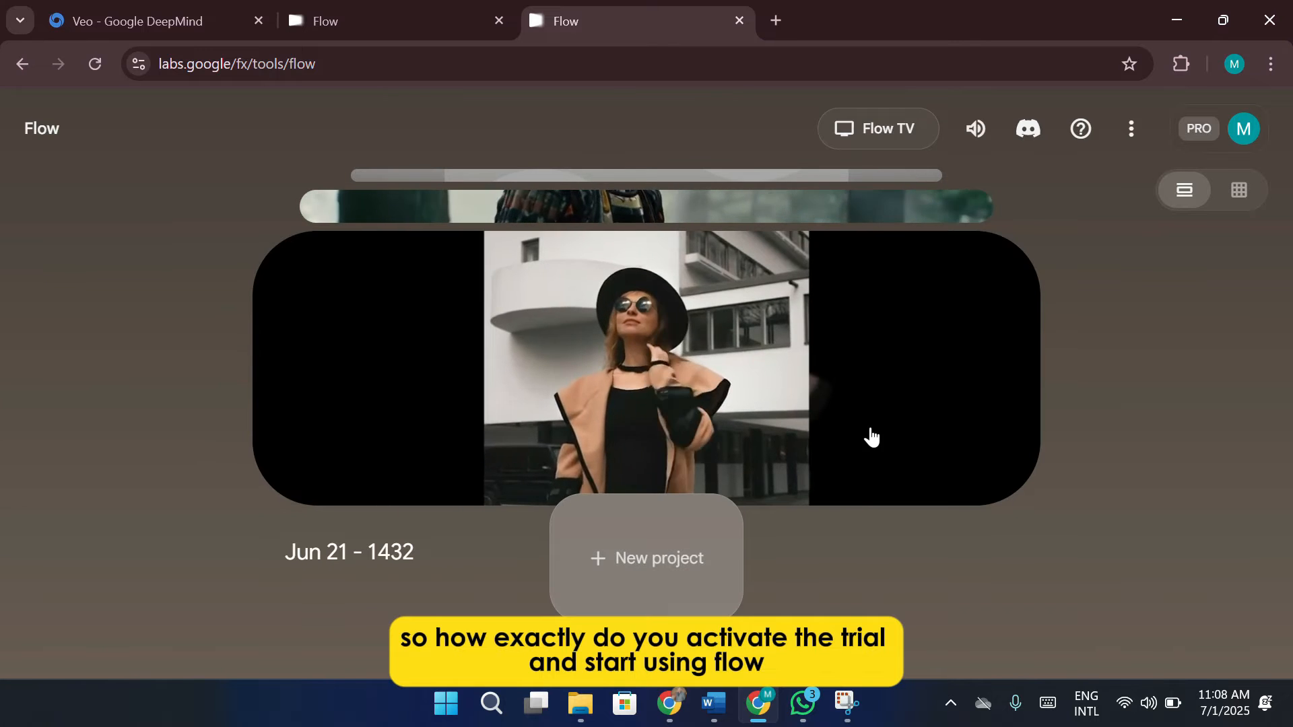
Browse the existing projects on the Flow dashboard and open Flow TV
scroll(872, 443, down, 2)
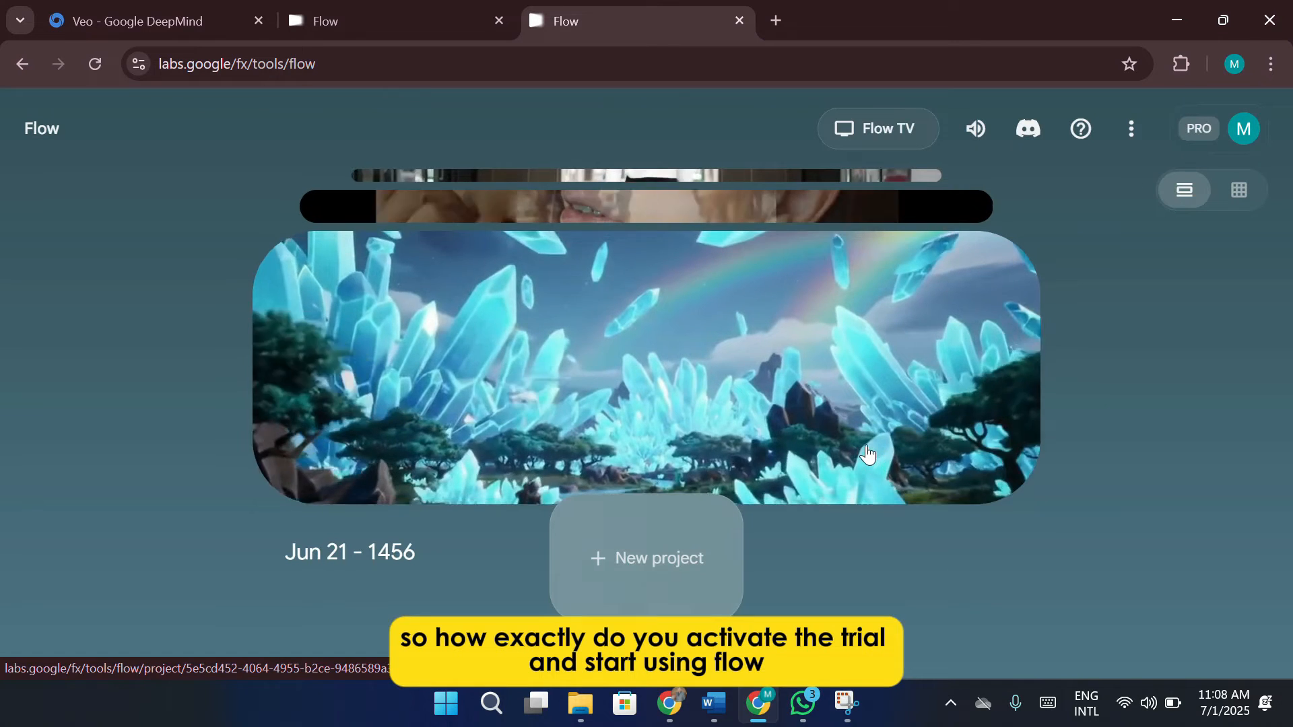
scroll(867, 455, down, 1)
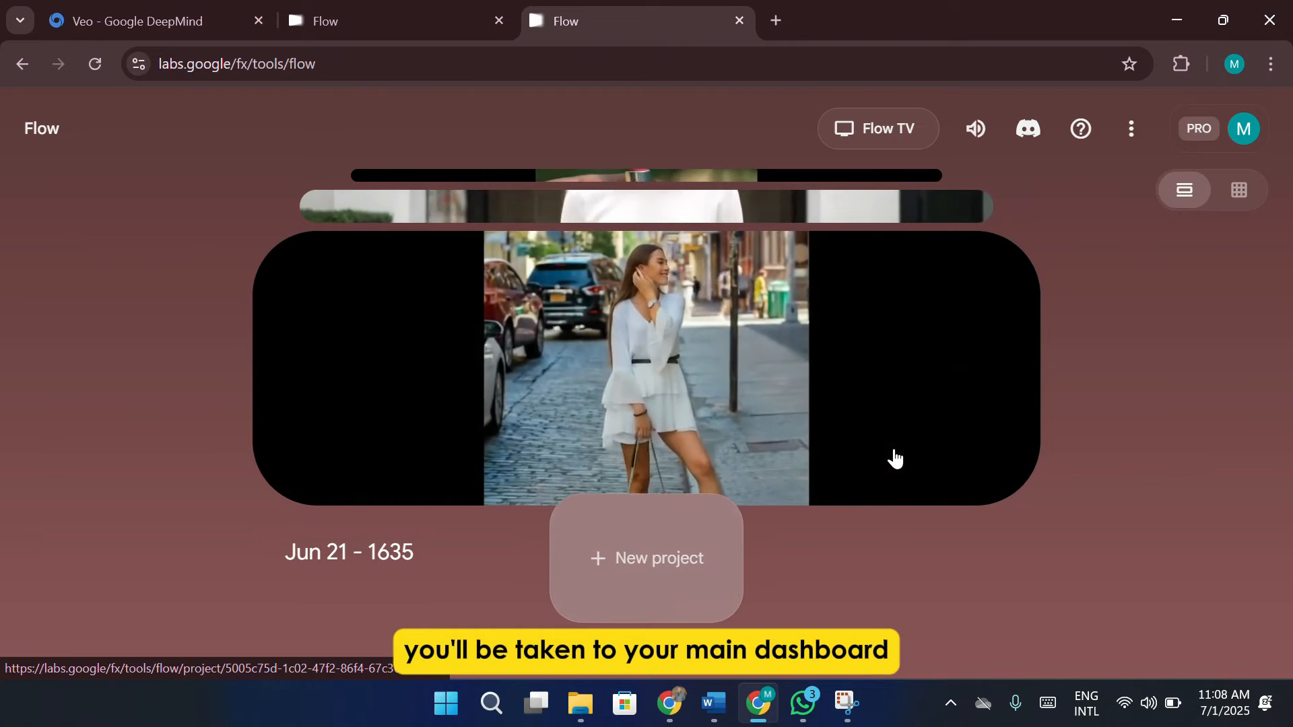
scroll(895, 456, down, 1)
scroll(895, 458, down, 1)
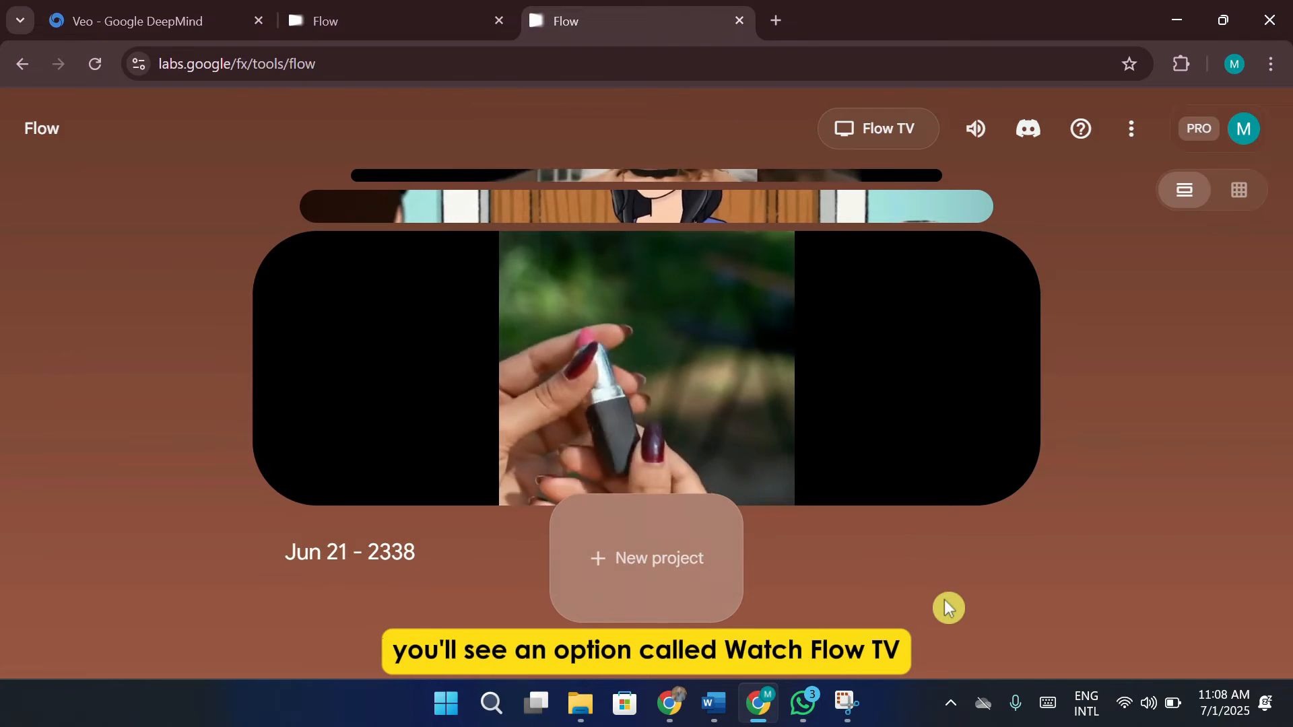
click(889, 125)
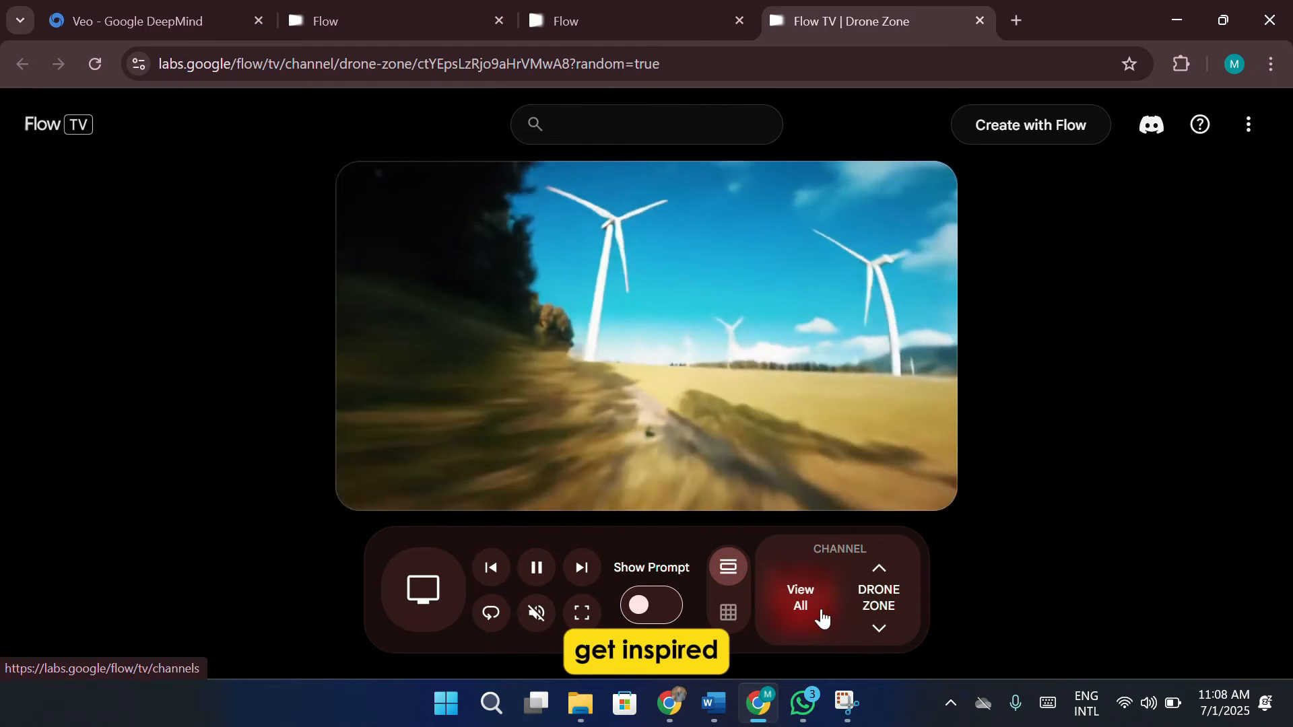
Switch through the Flow TV channels to Dream Factory and show the prompts behind the videos
click(878, 626)
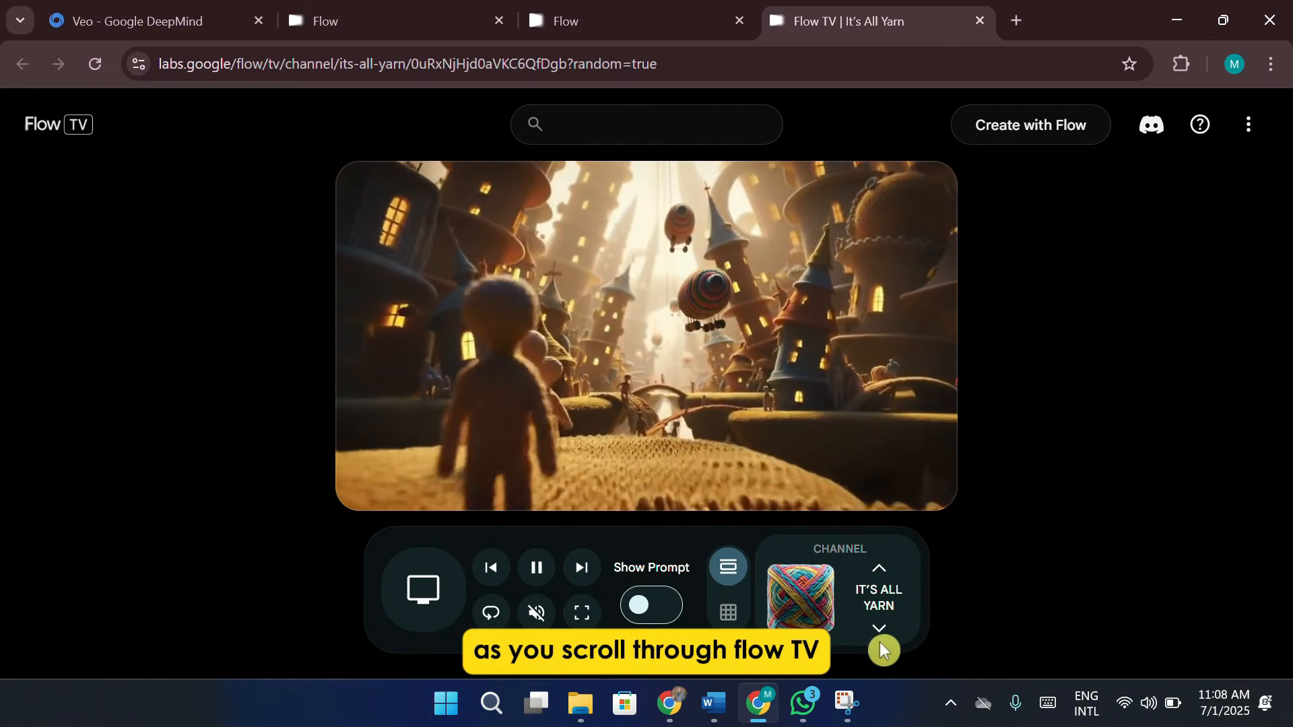
click(879, 633)
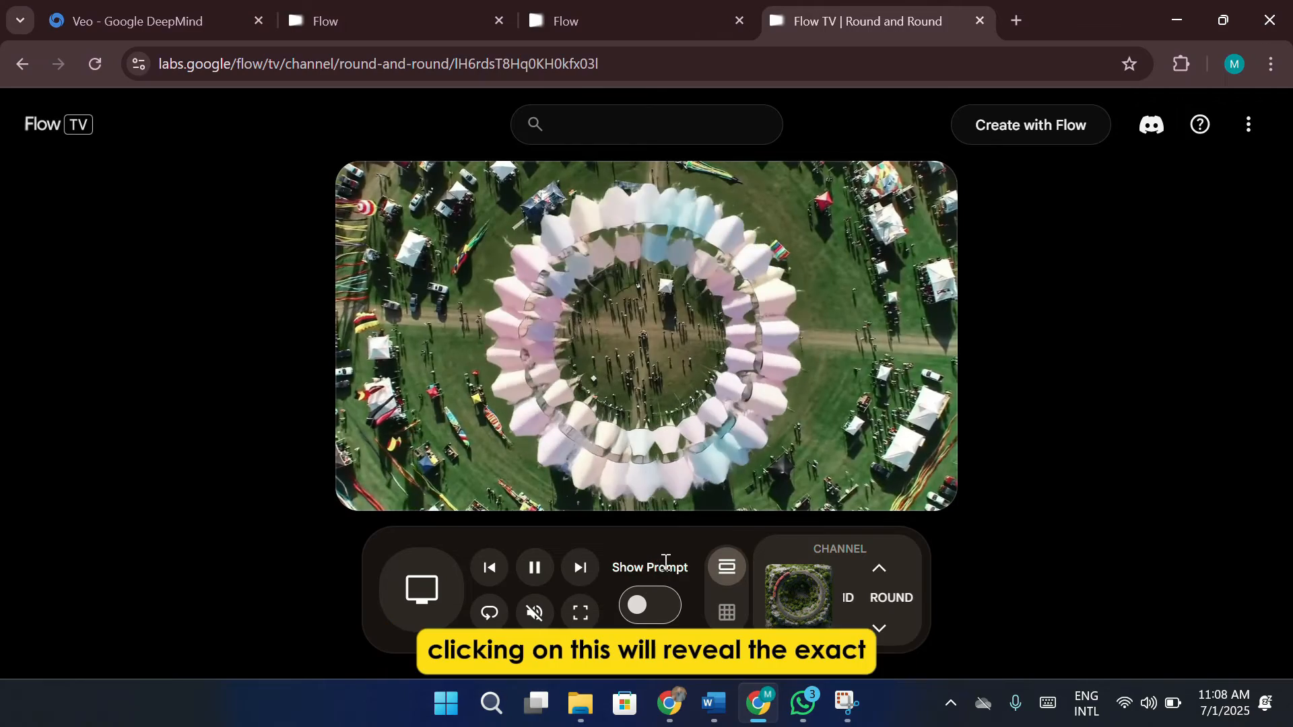
click(657, 604)
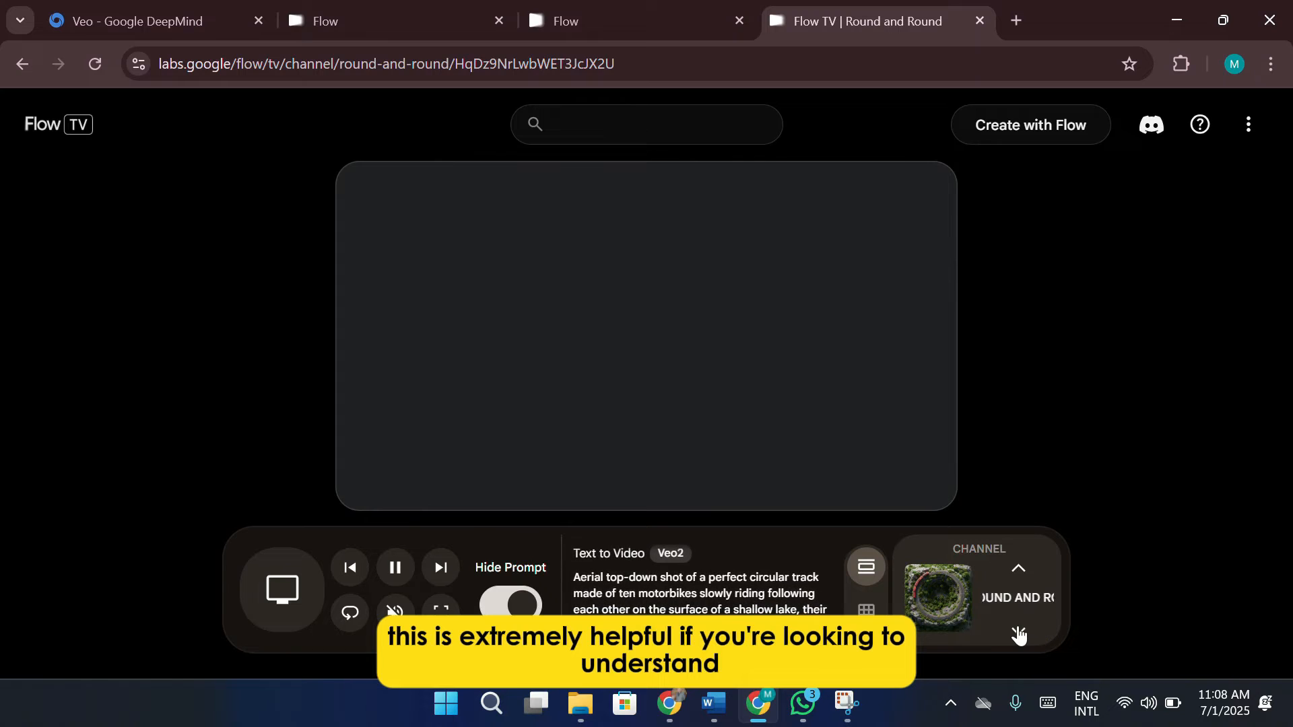
click(1019, 635)
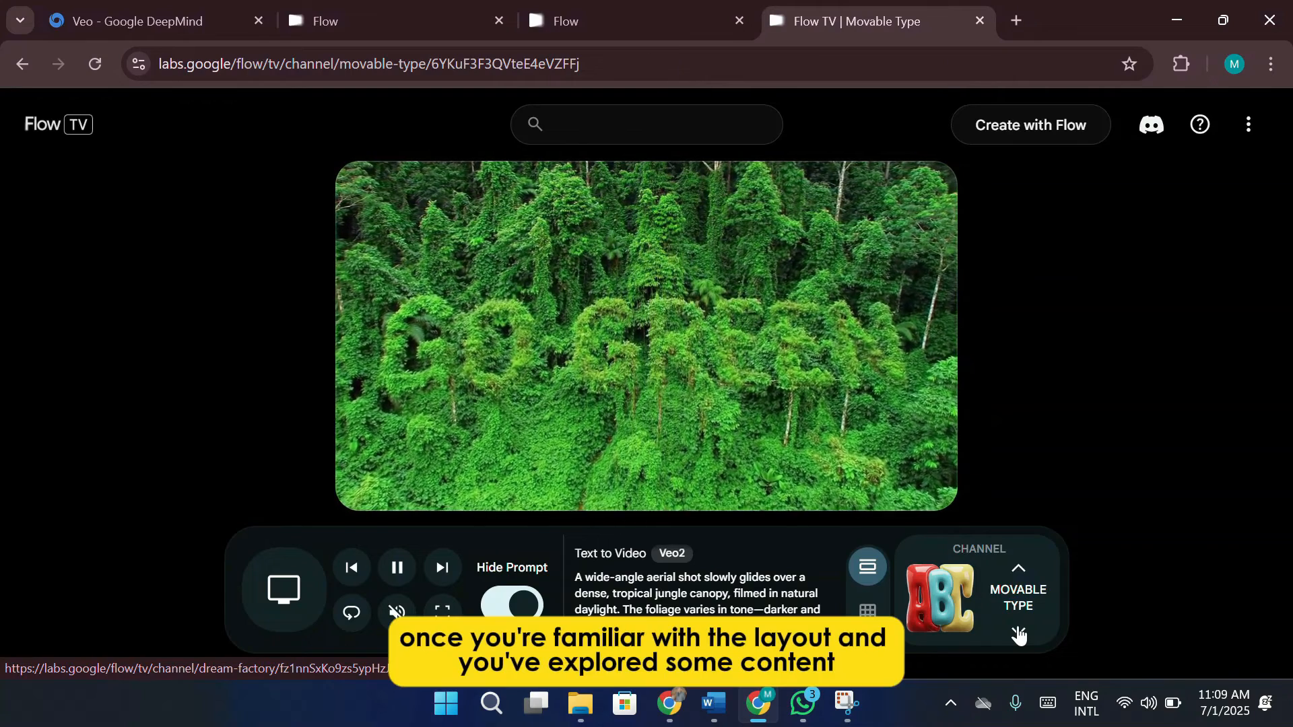
click(1018, 633)
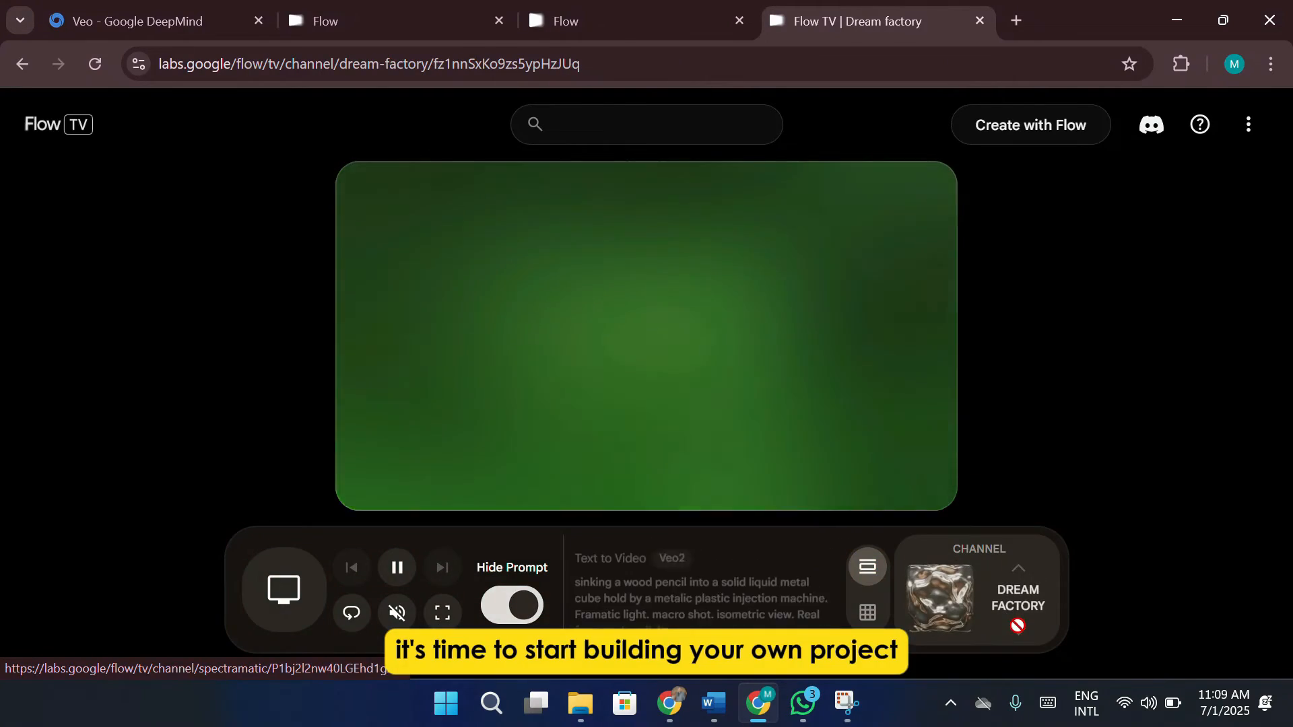
Go from Flow TV to the creation dashboard and start a new project in Text to Video mode
click(1000, 124)
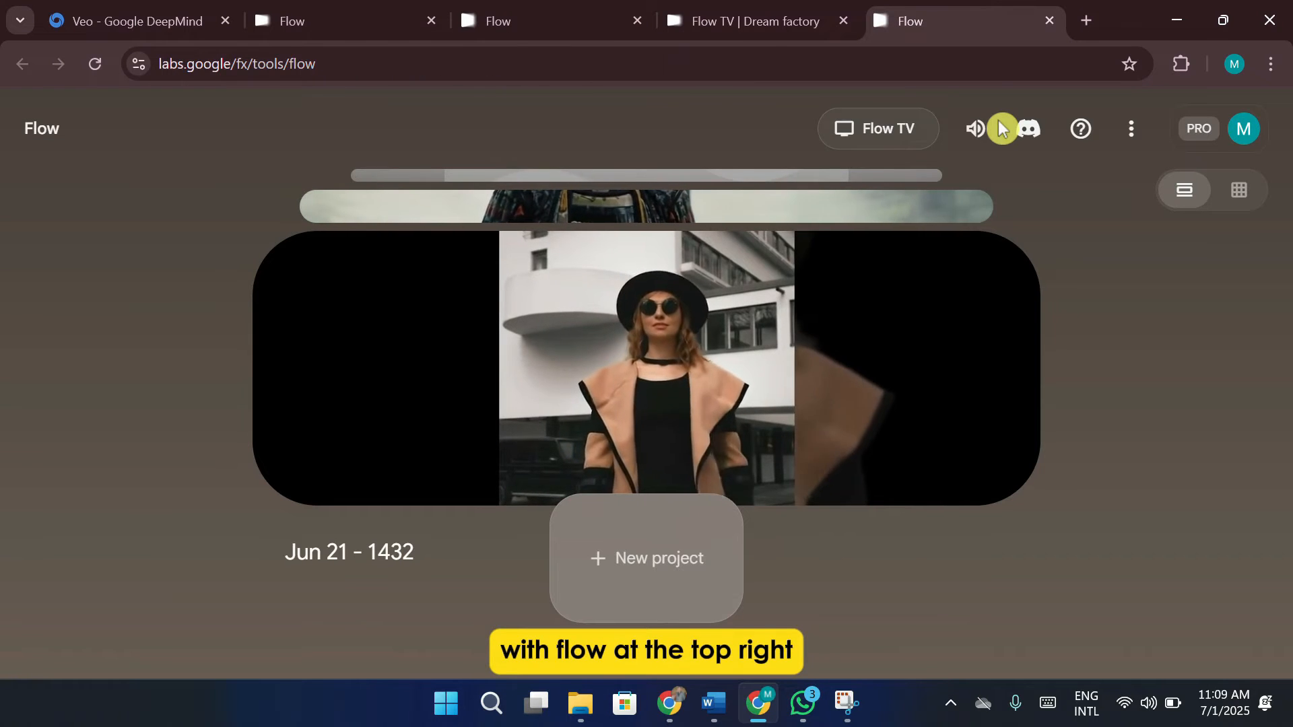
click(695, 543)
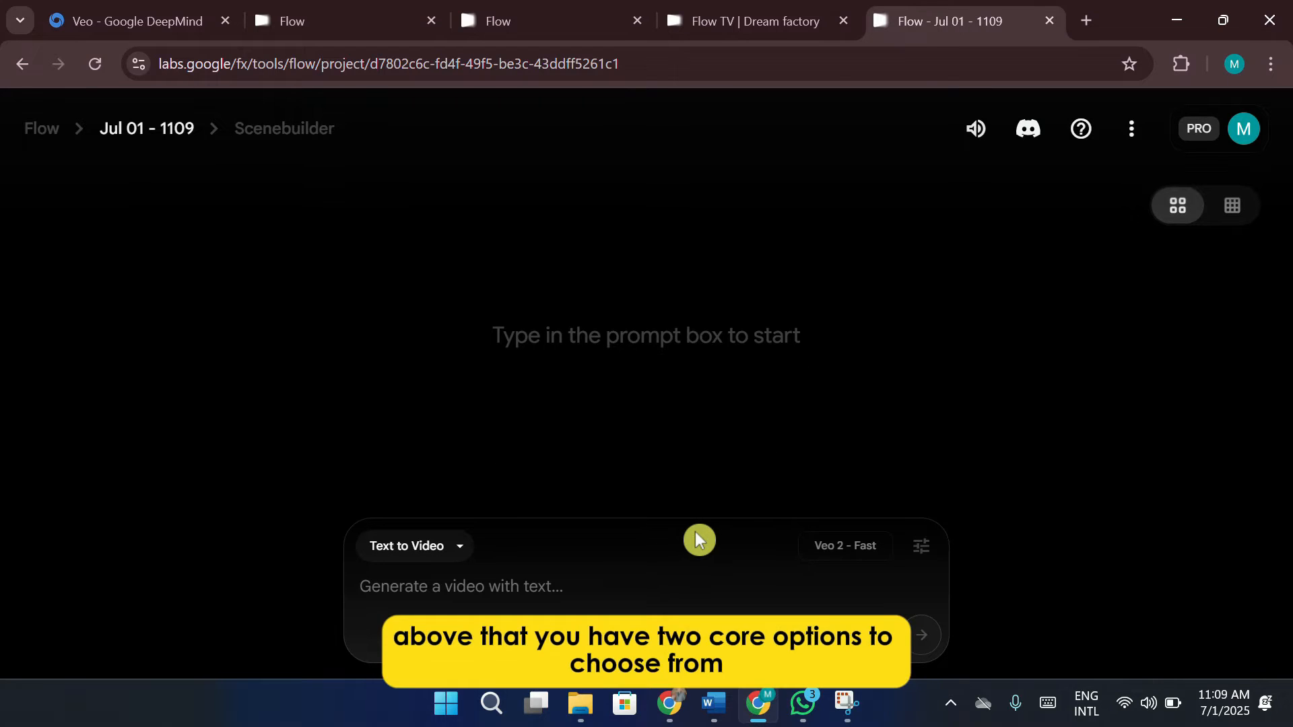
click(440, 542)
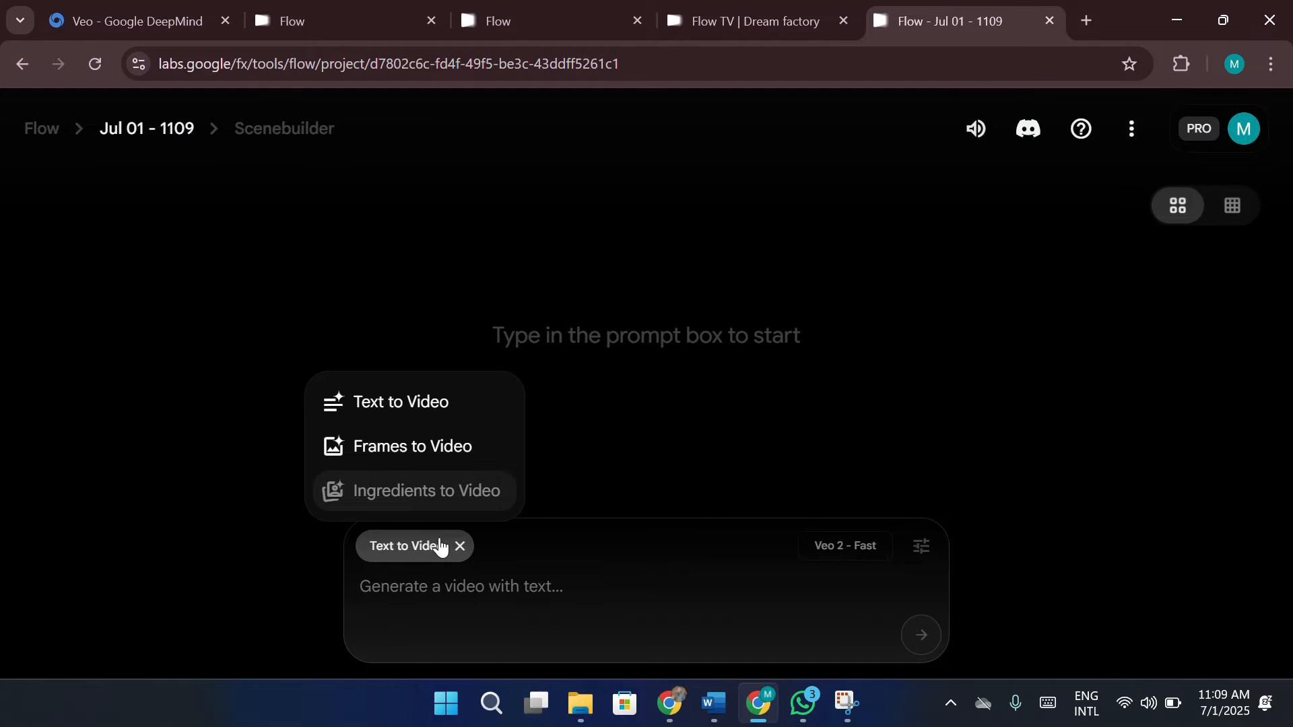
click(441, 547)
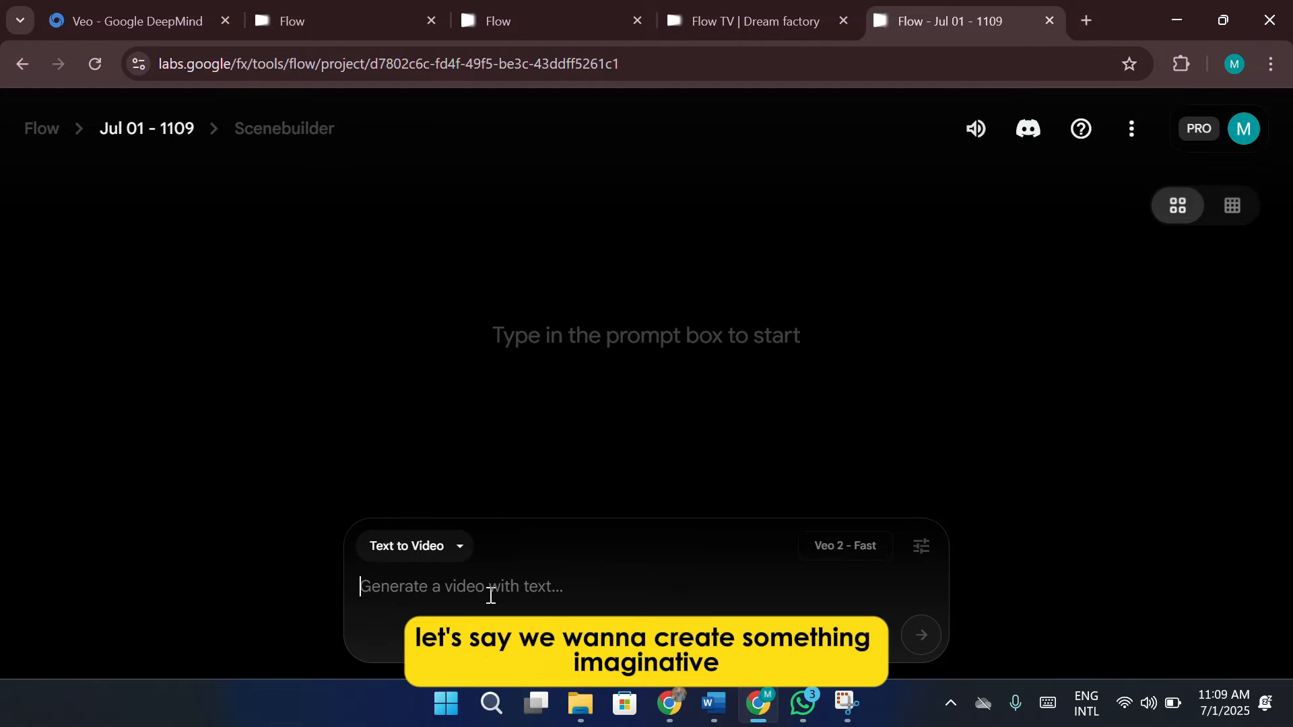
Enter the video prompt "a world where everything is made of gem, people walking on the street"
text(a w)
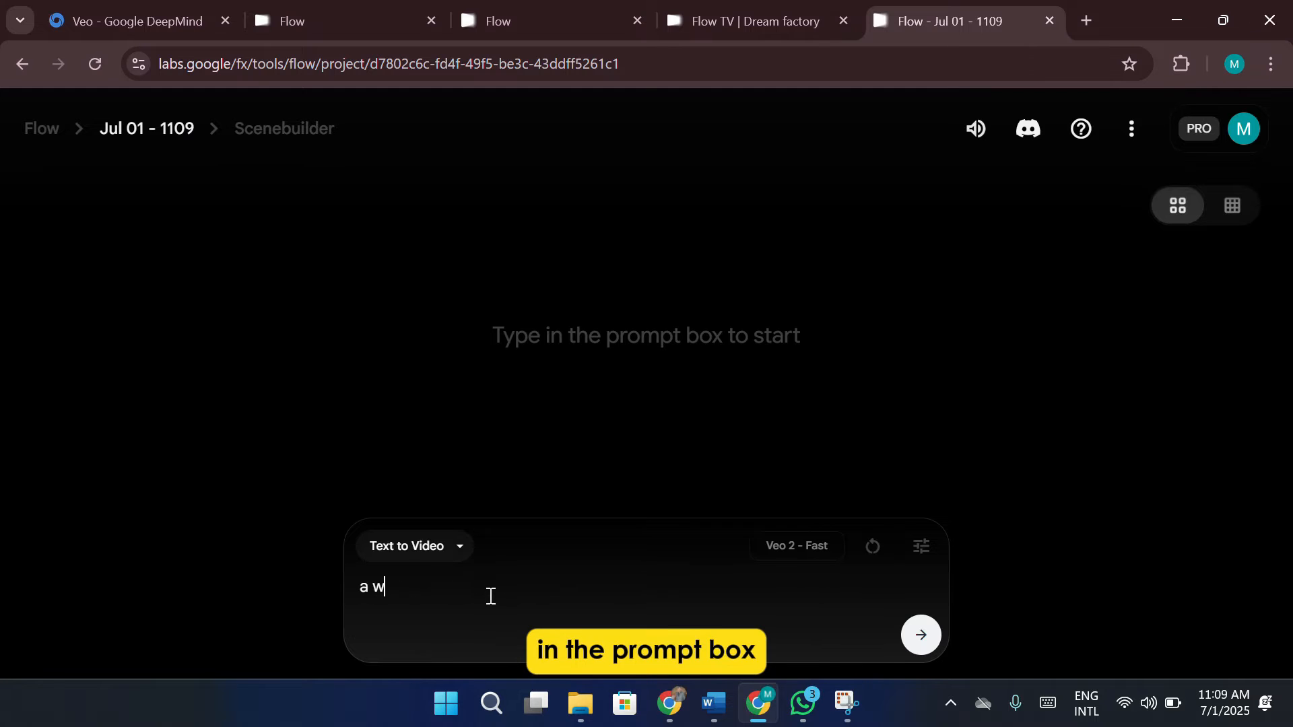
text(orld where everything is made of gem,)
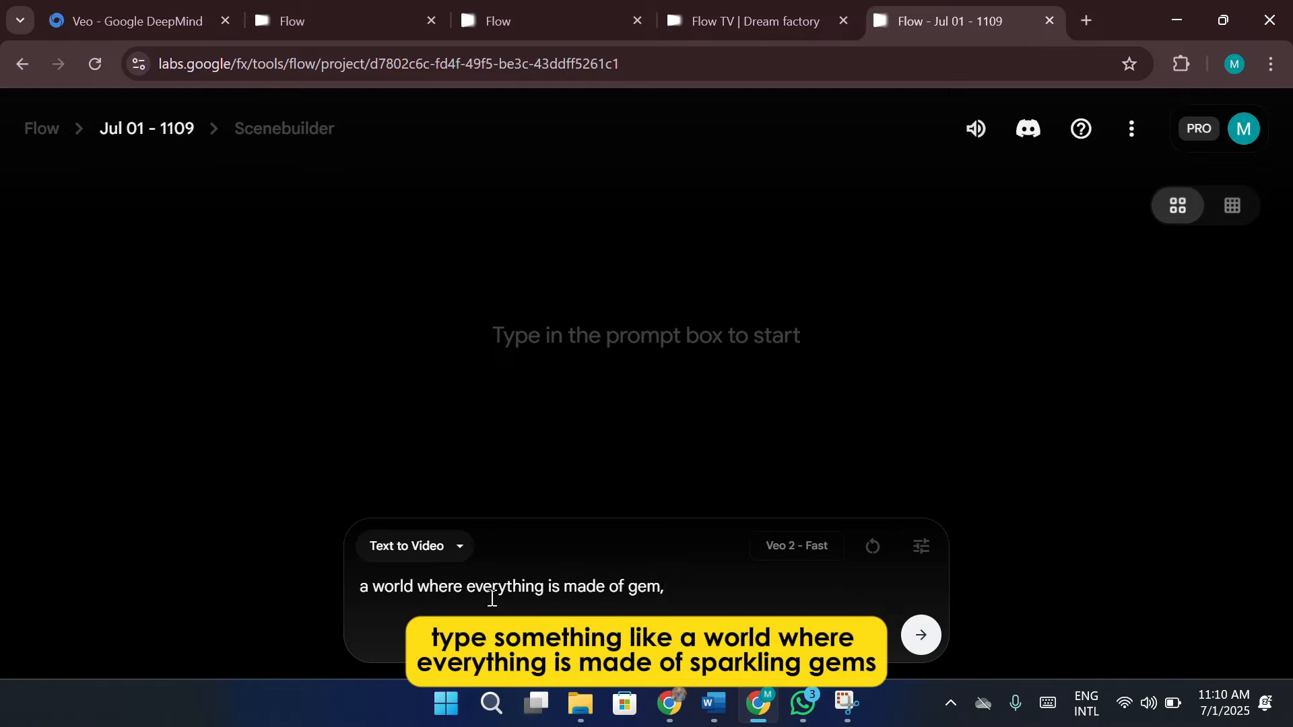
text( people walking on the street)
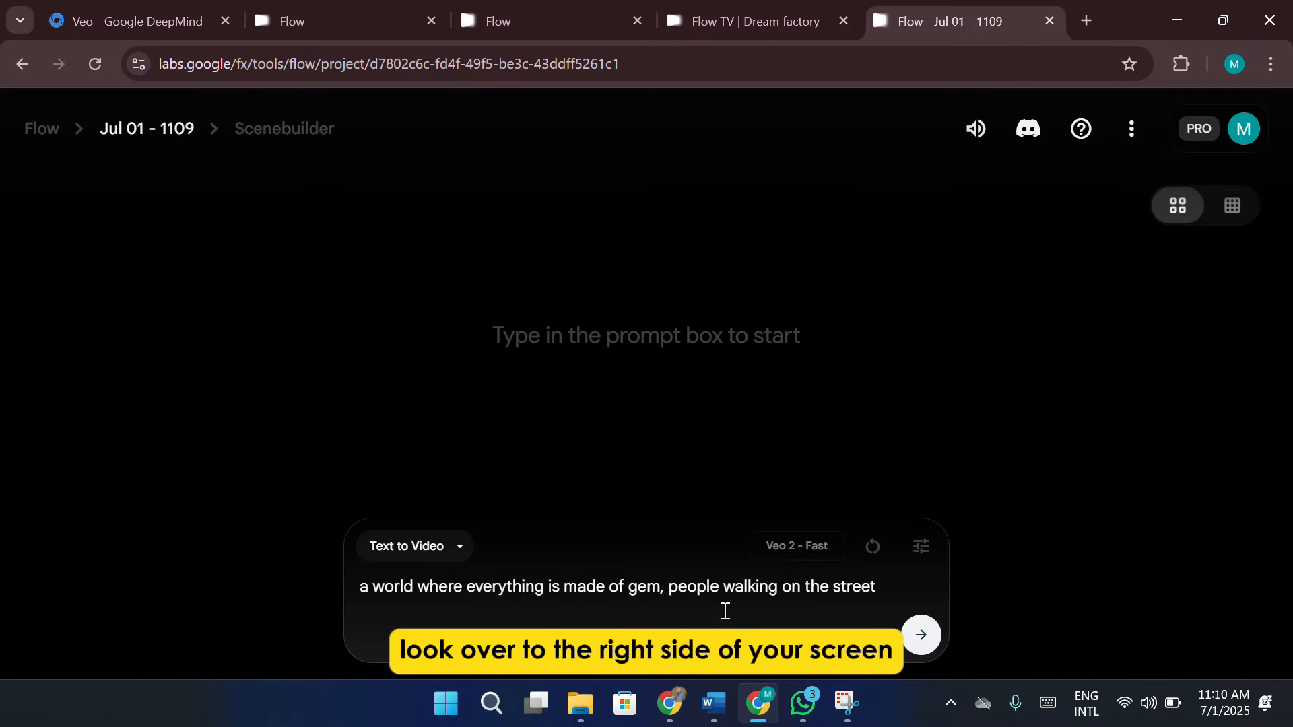
Set the generation settings to 1 output per prompt
click(922, 547)
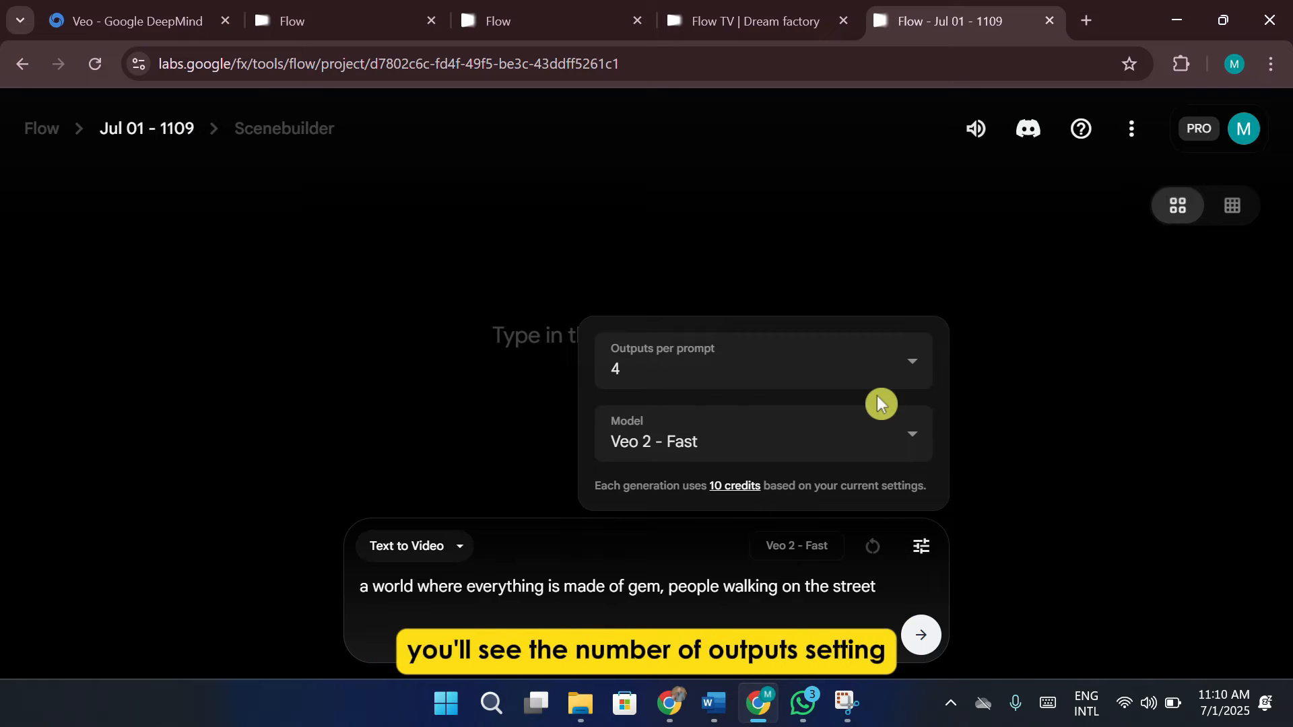
click(864, 371)
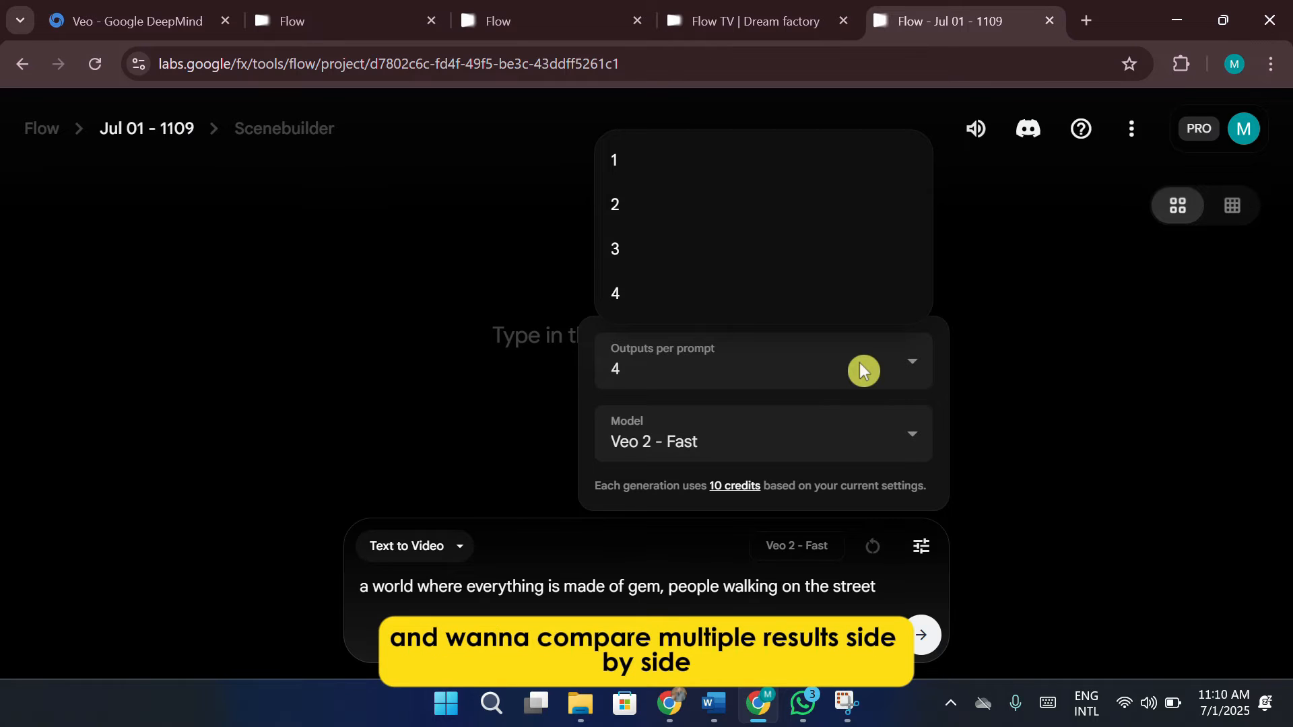
click(695, 168)
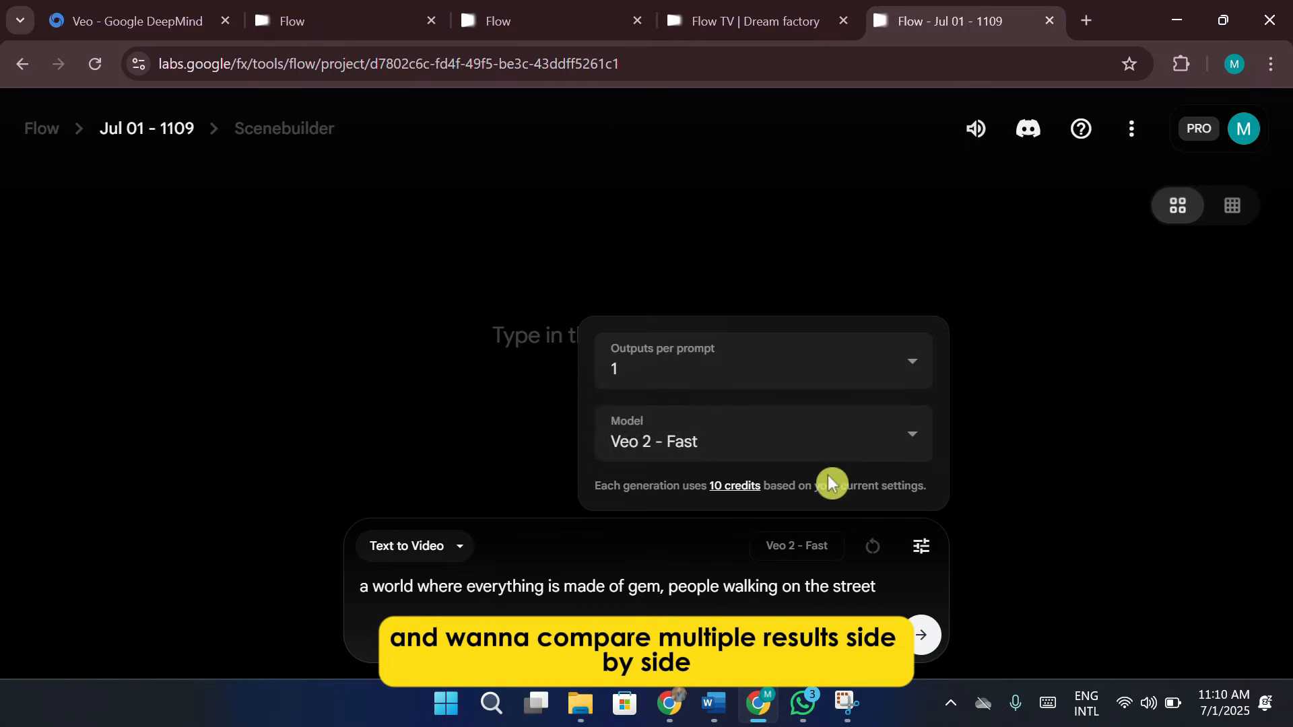
Set the model to Veo 3 - Fast (Text to Video) and generate the gem world video
click(831, 460)
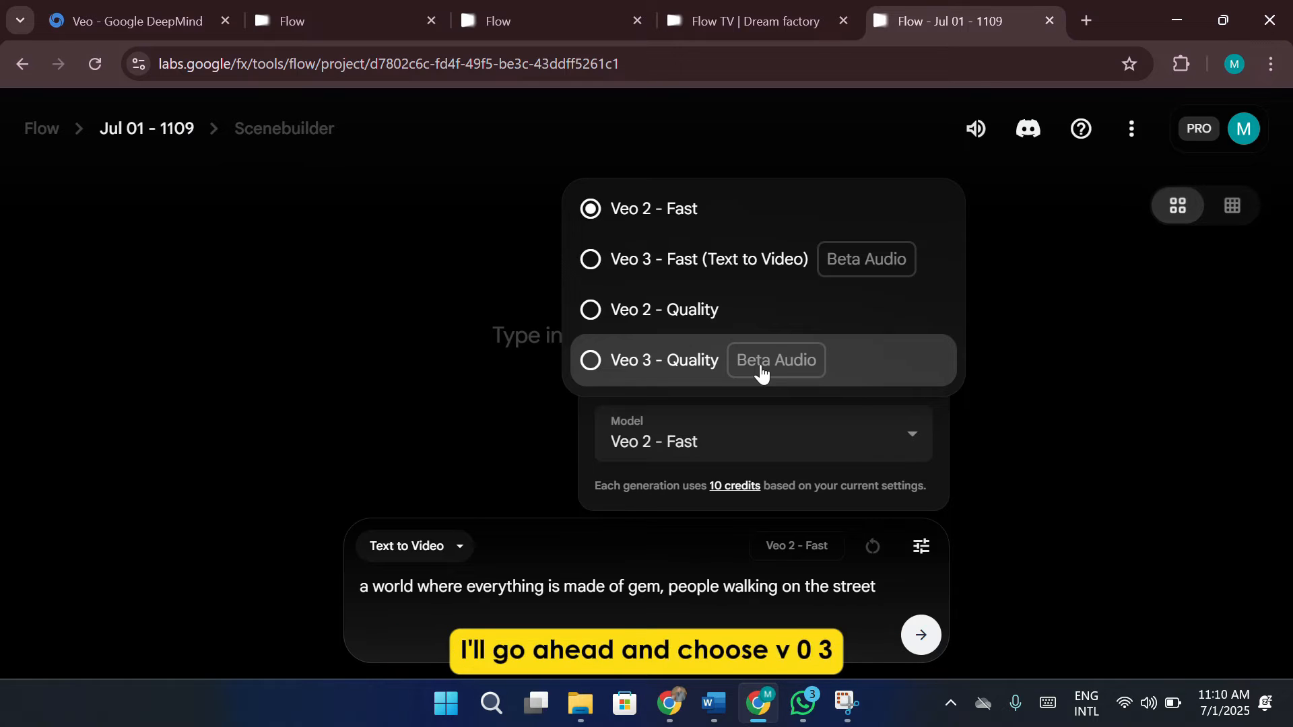
click(790, 277)
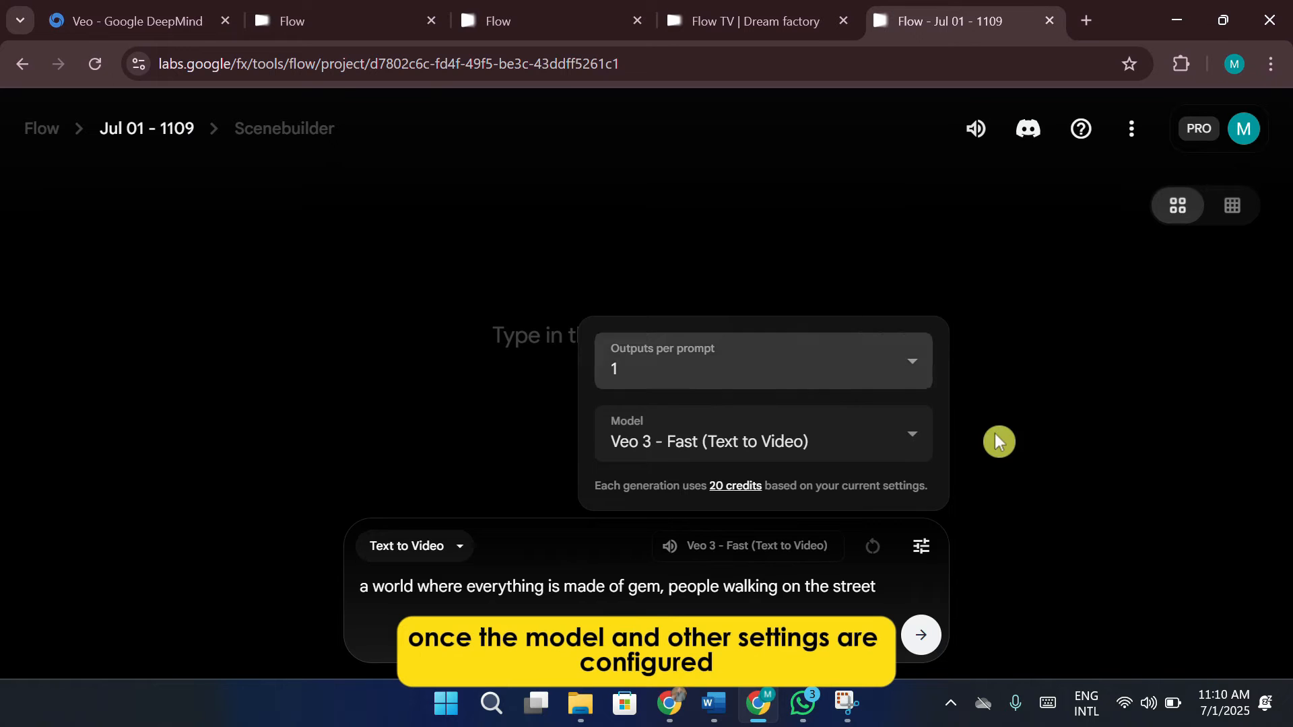
click(1139, 436)
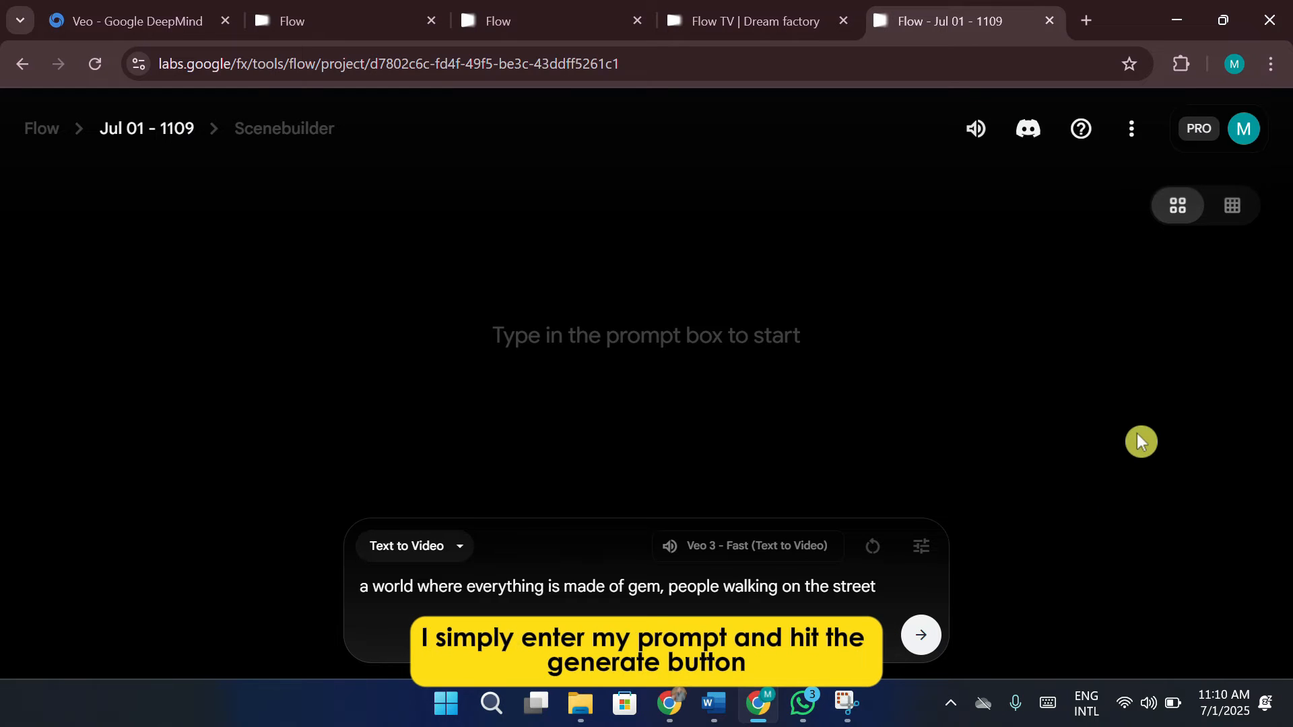
click(934, 645)
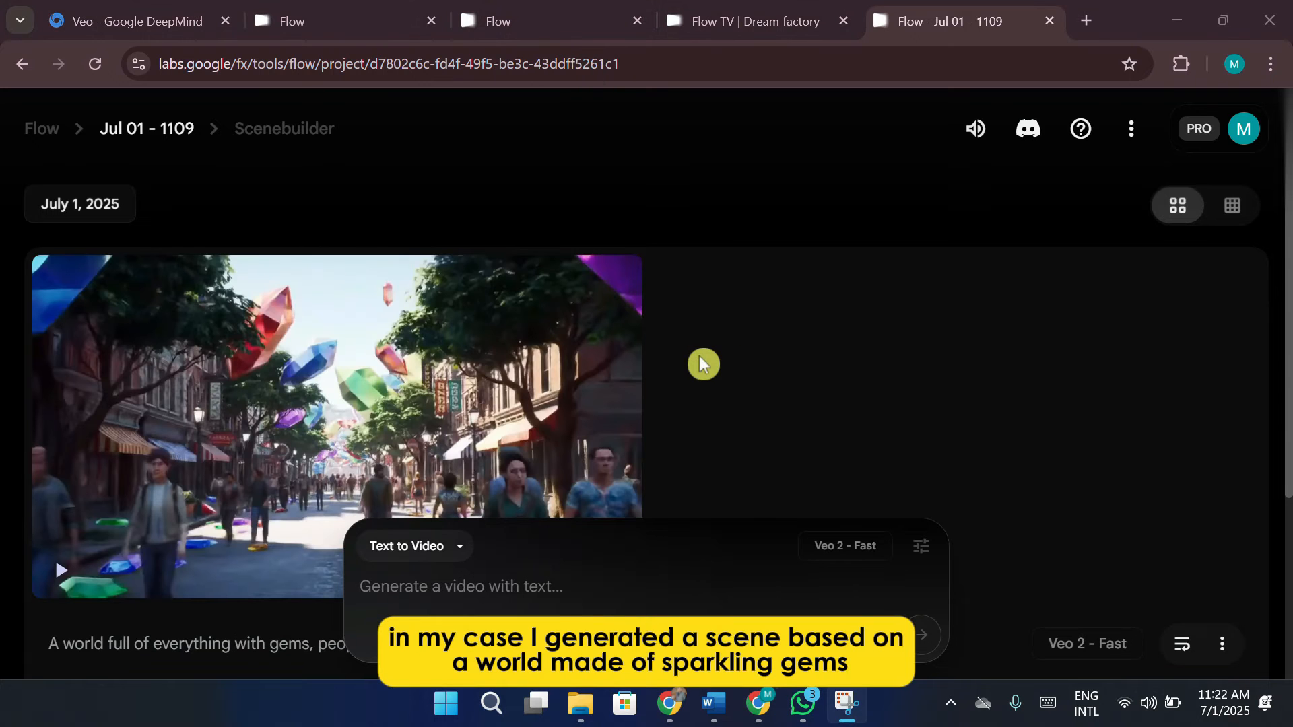
Play the generated gem street clip, pause it and open its download options
scroll(709, 364, down, 1)
mouse_move(283, 439)
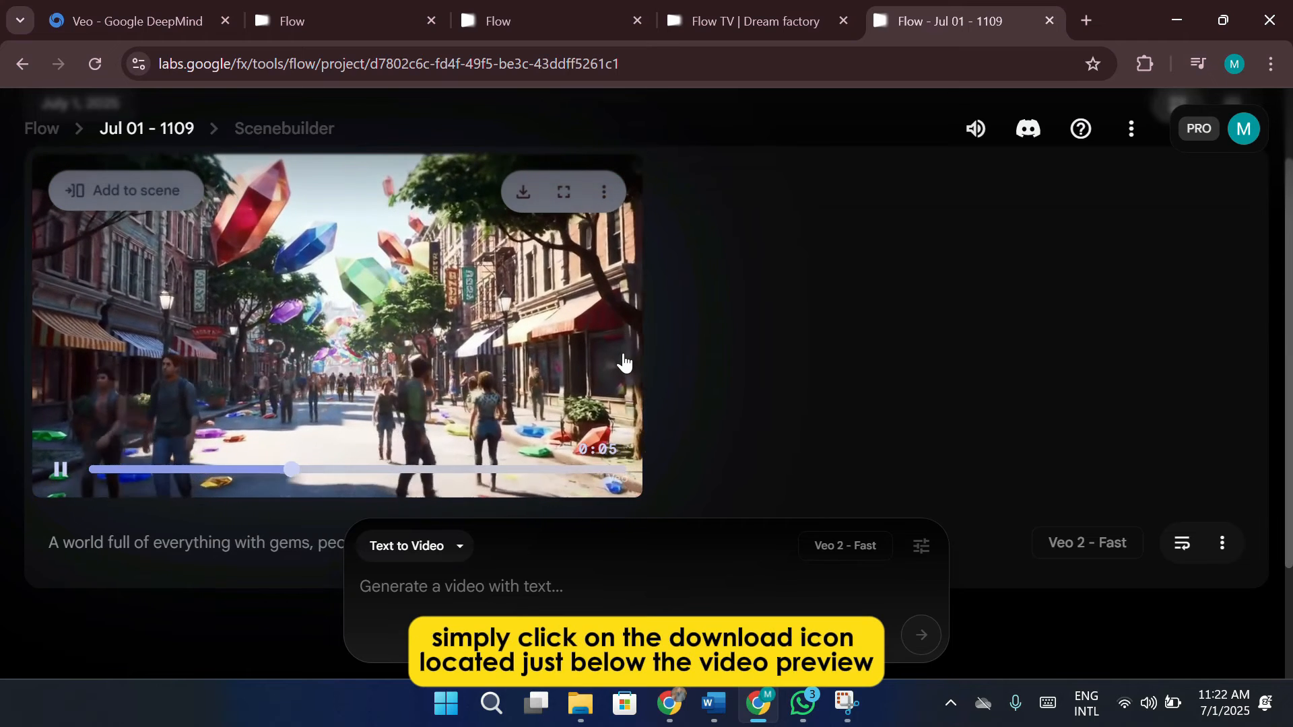
click(569, 342)
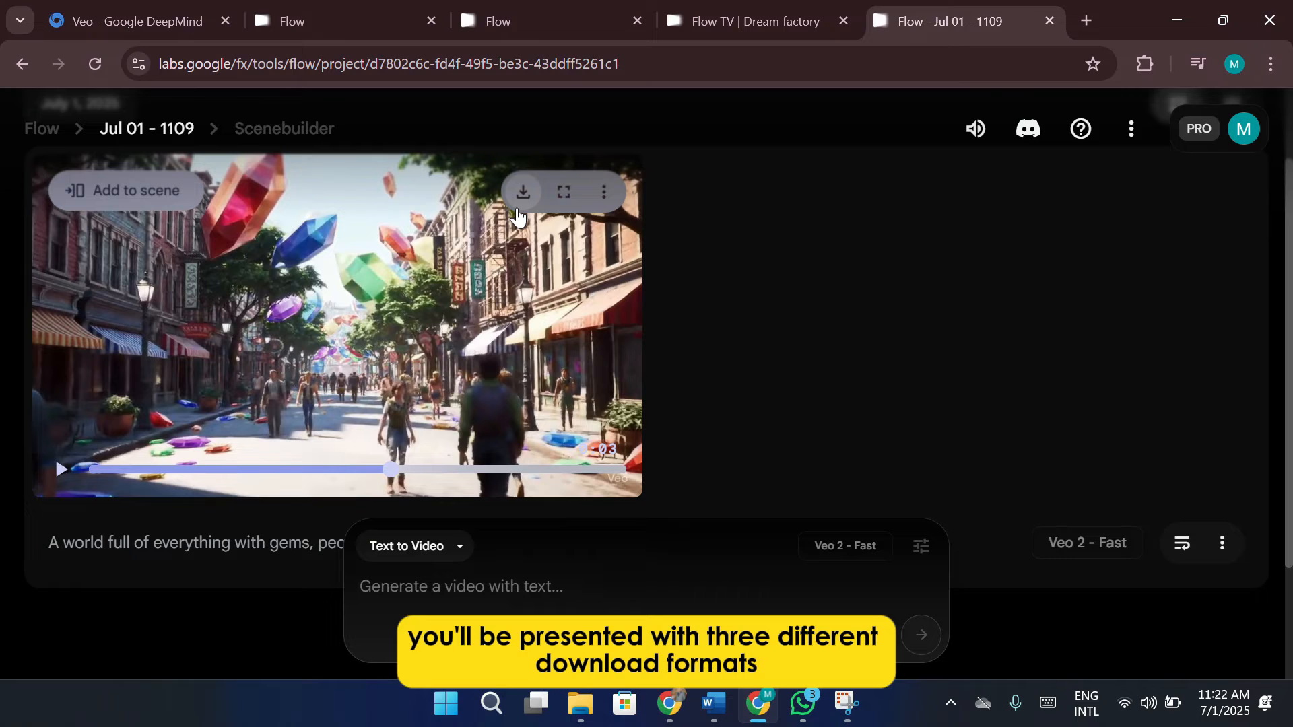
click(523, 193)
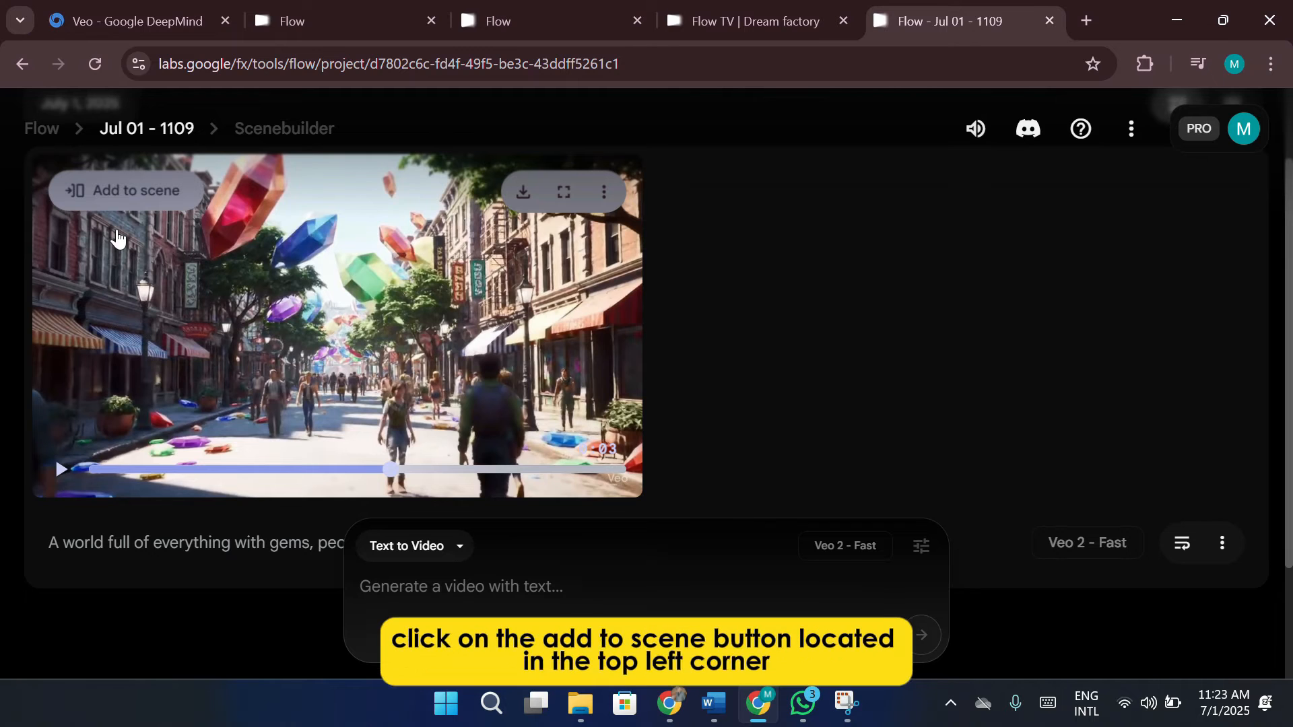
Add the gem street clip to a scene and start an Extend shot after it
click(124, 194)
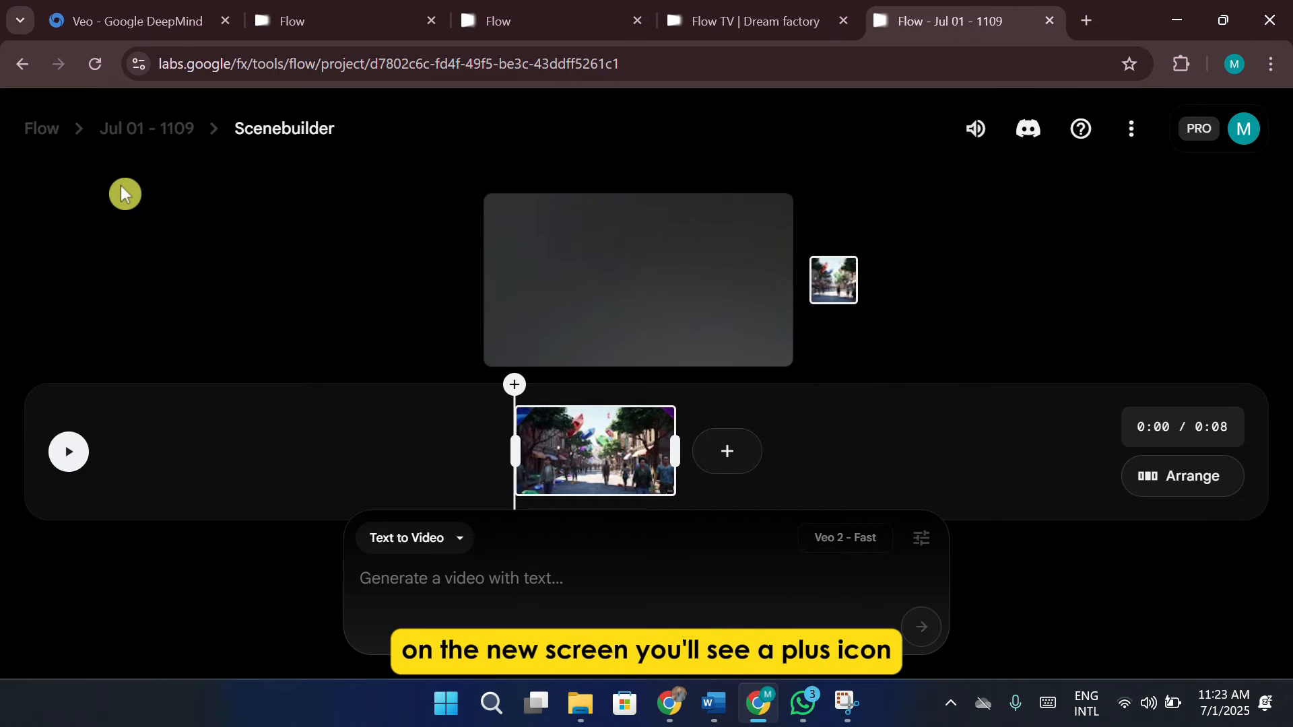
click(726, 451)
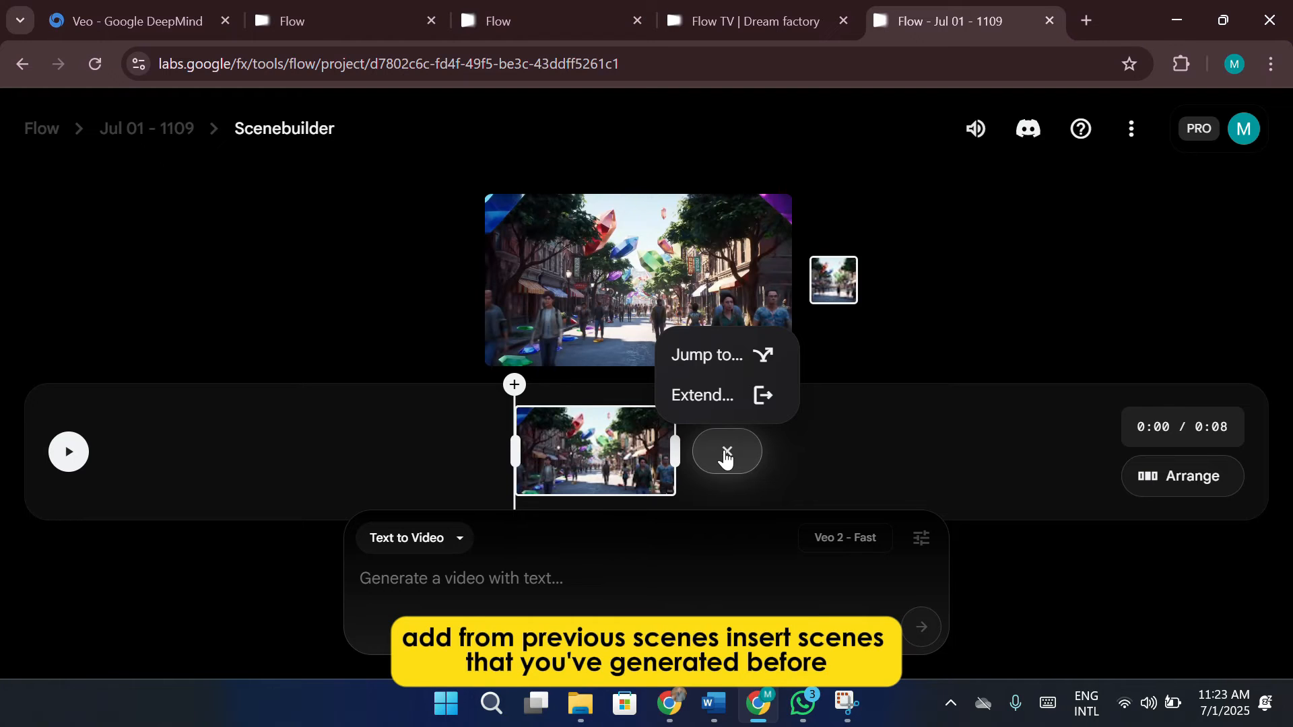
click(731, 396)
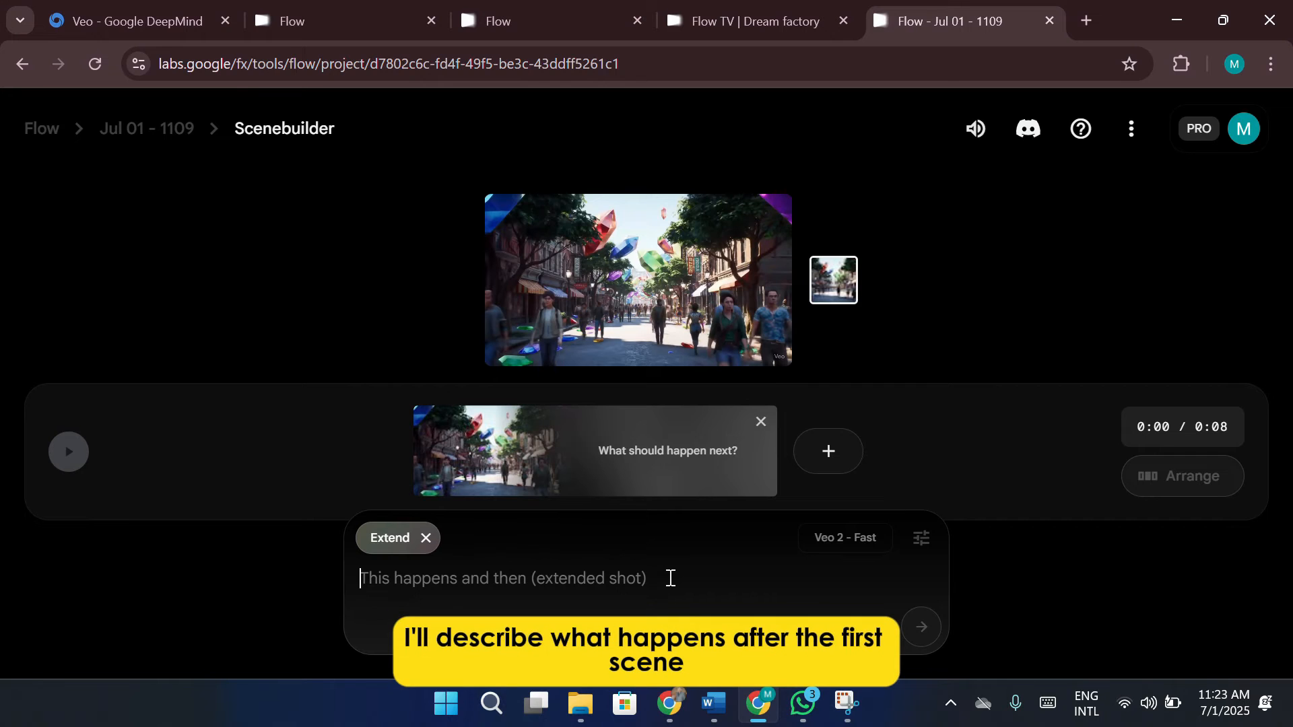
Enter the extension prompt "the video focuses on one pink women walking and she walks into a emrald shopand buys a bunch of home items."
text(the video fo)
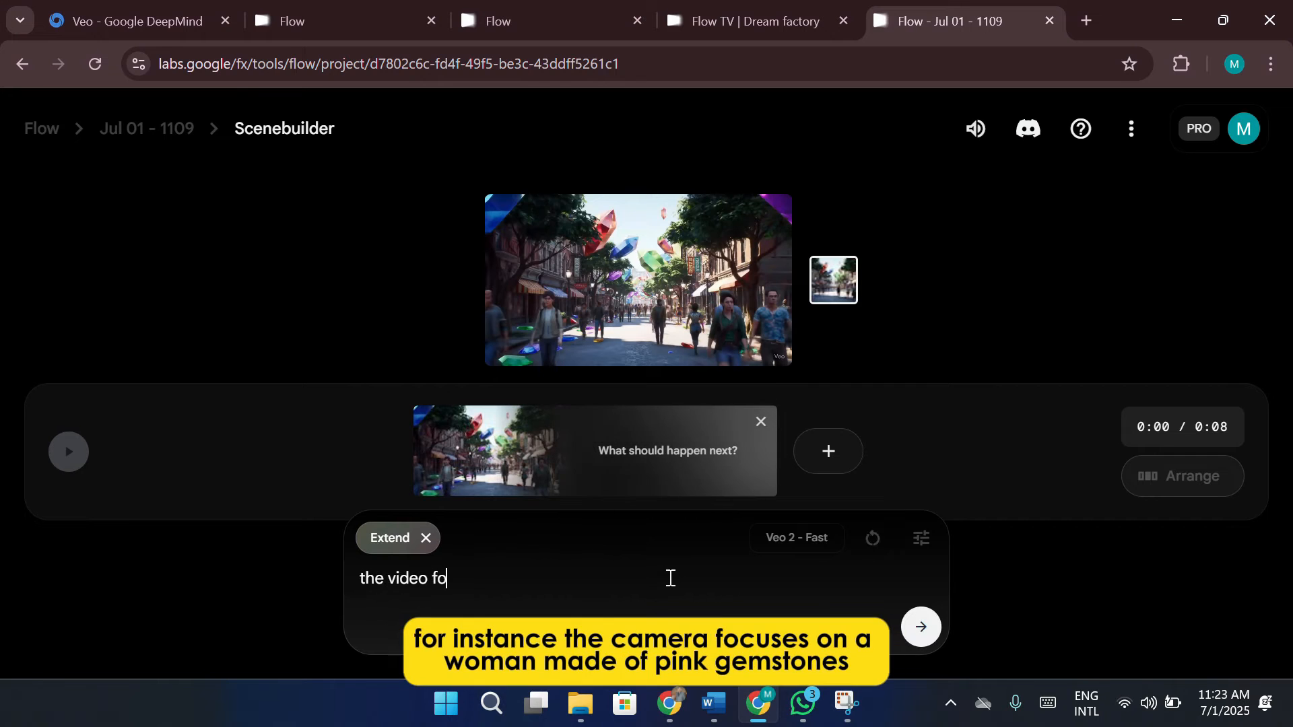
text(cuses on one pink women w)
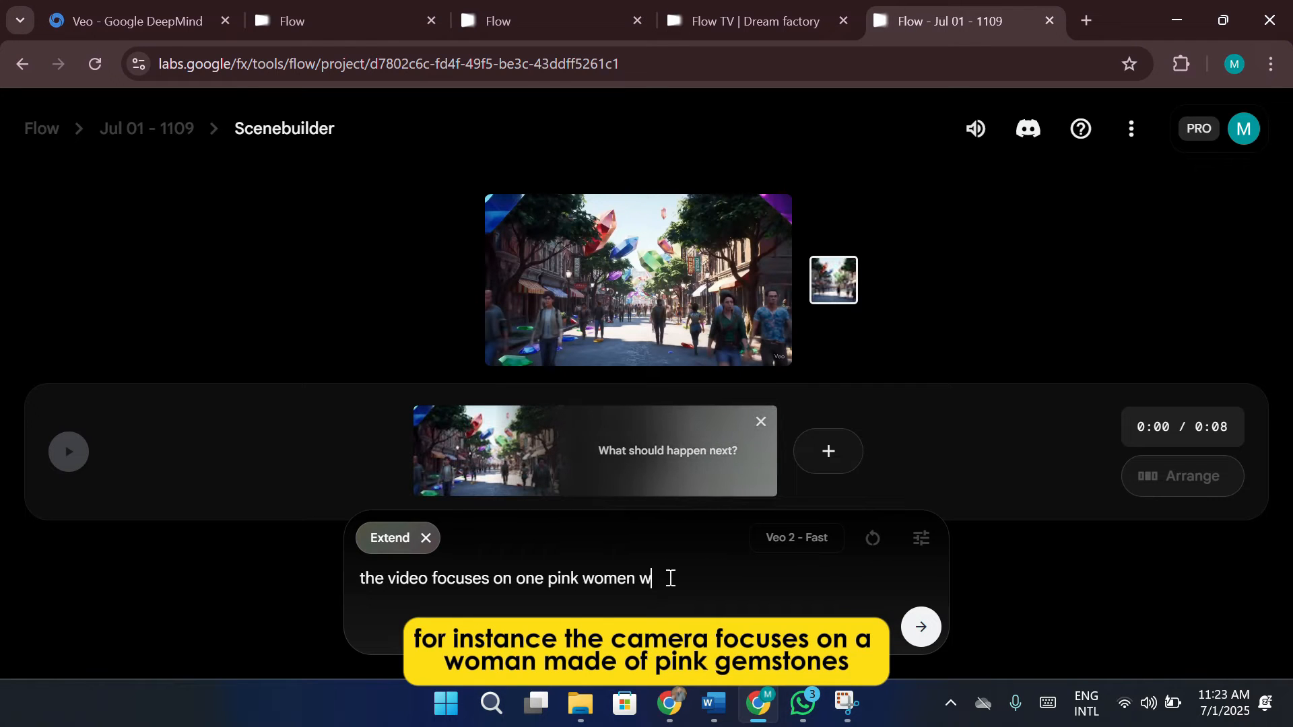
text(alking and she walks i)
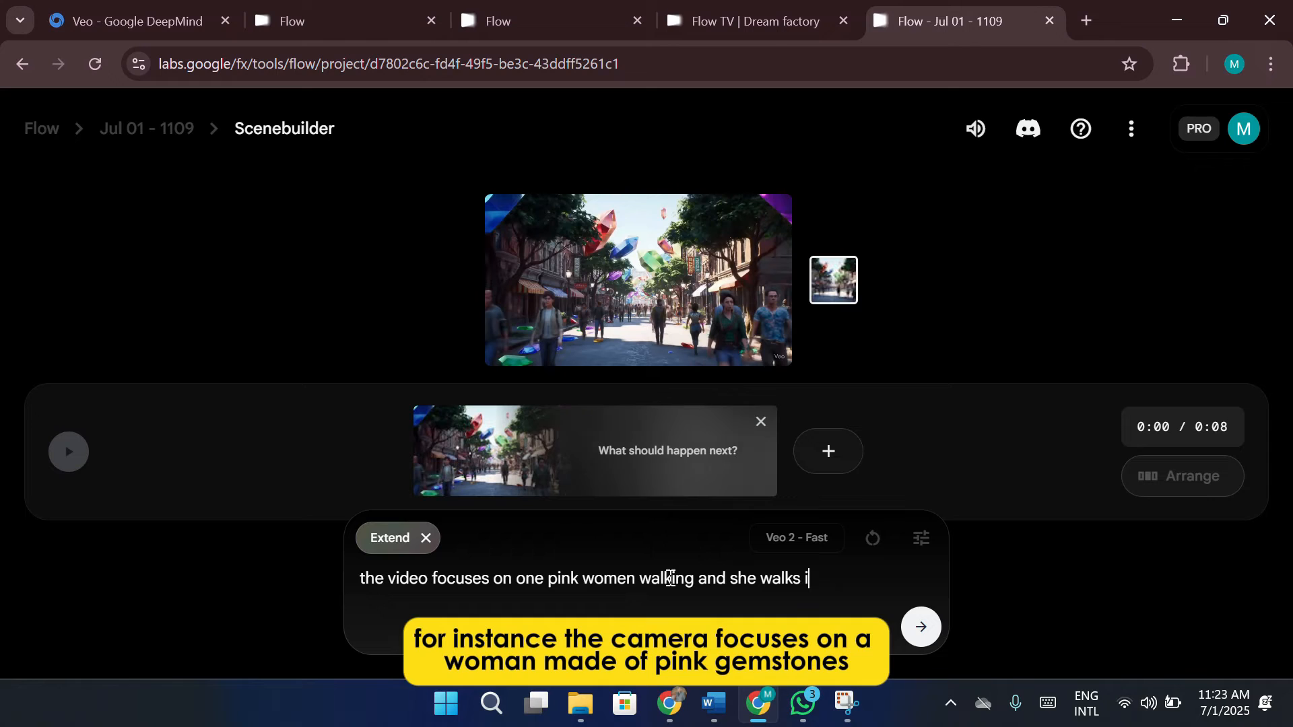
text(nto)
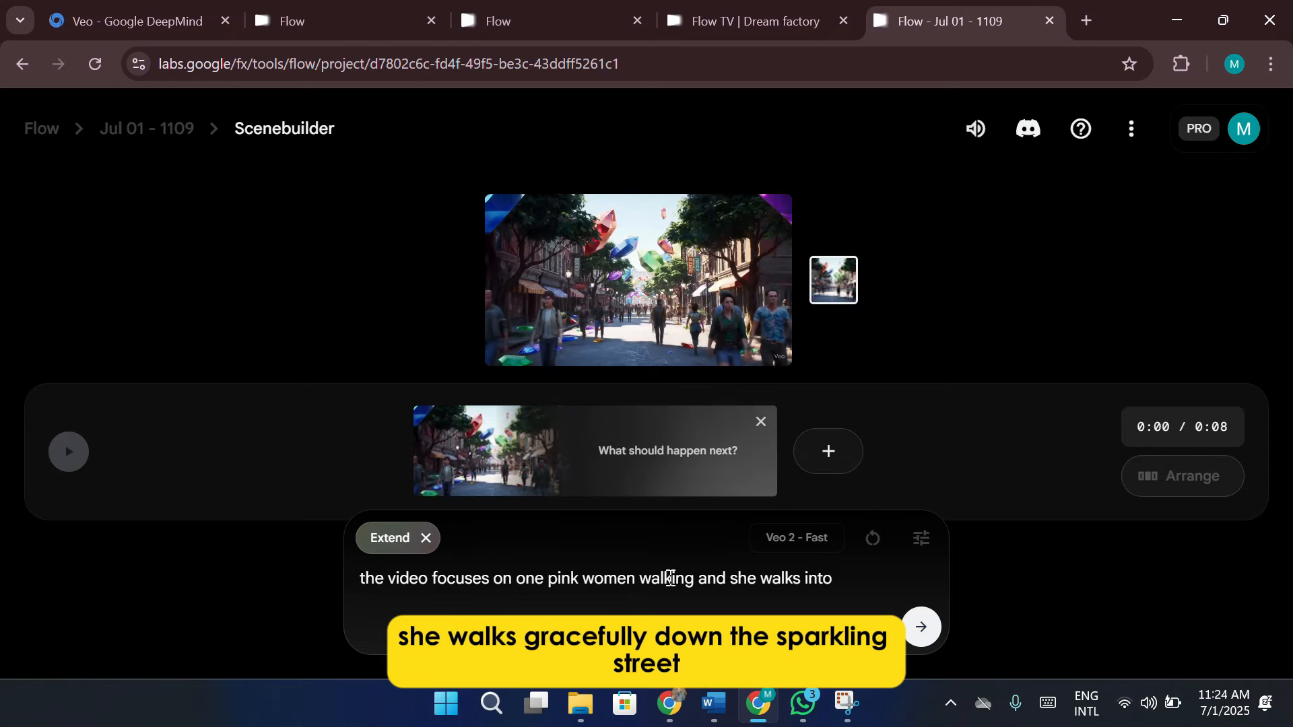
text( a mer)
key(BackSpace)
key(BackSpace)
key(BackSpace)
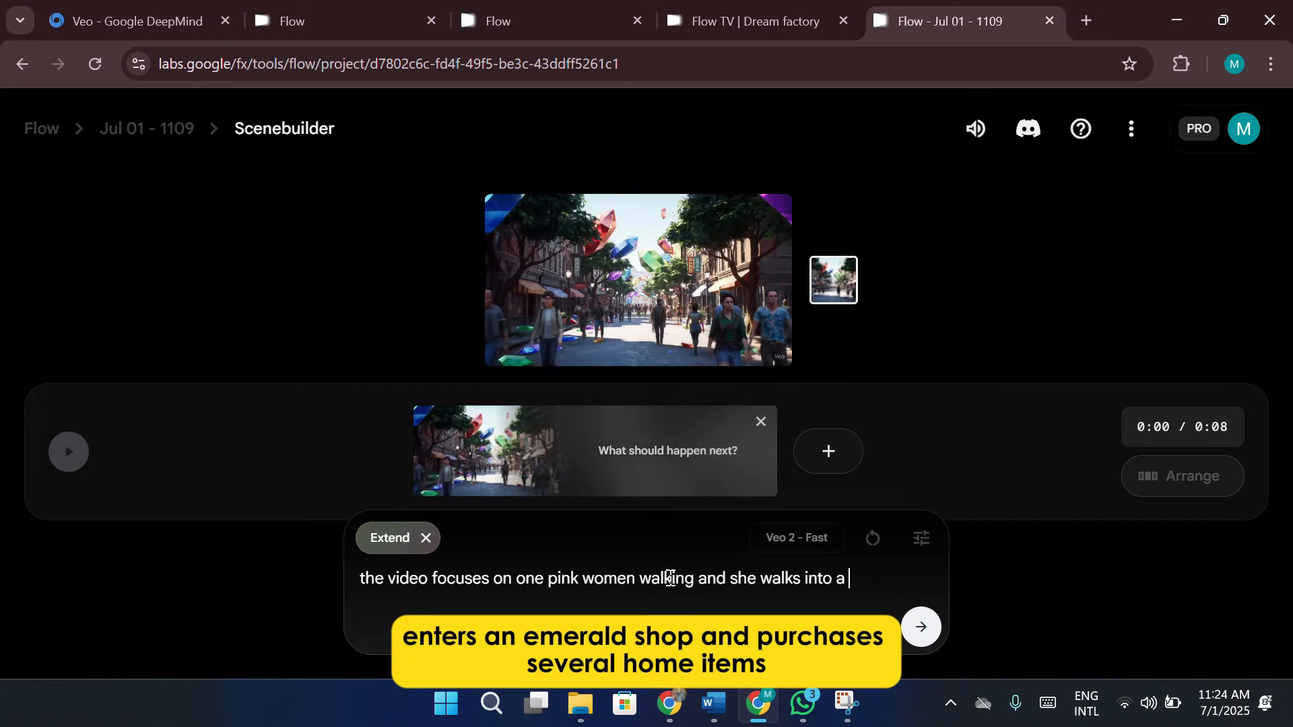
text(emrald shop)
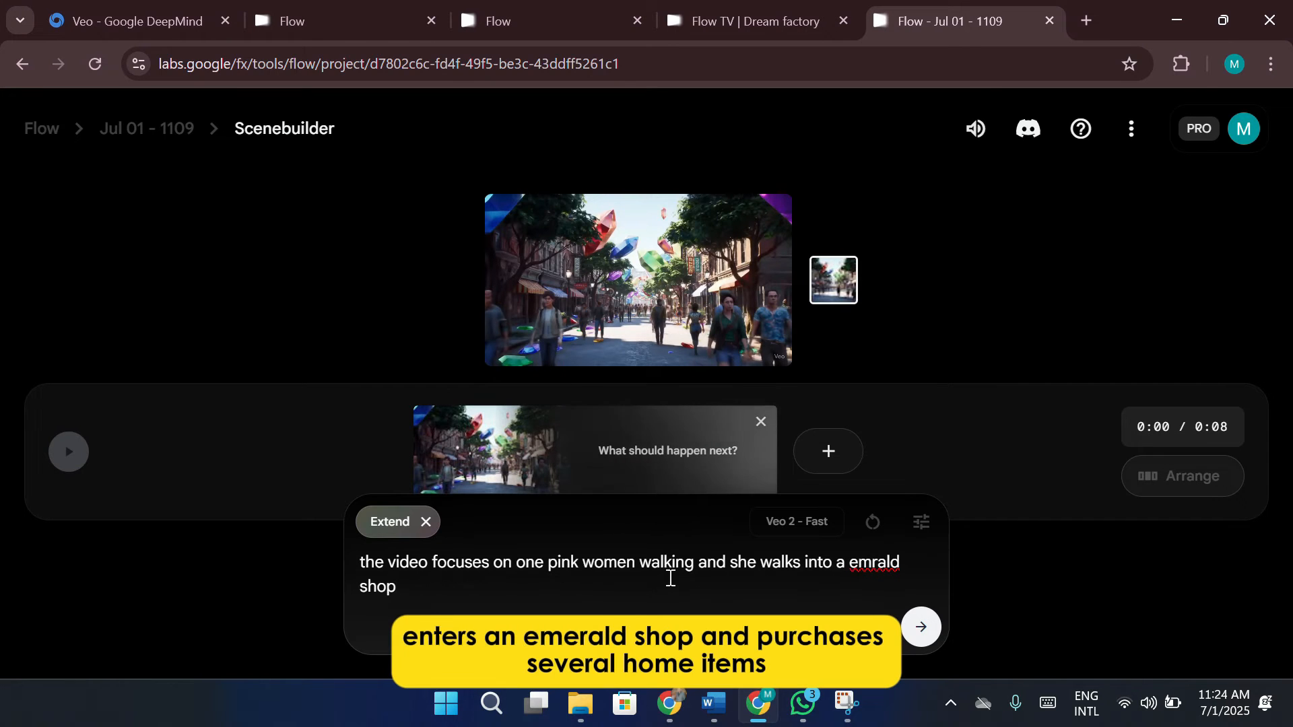
text(and buys a )
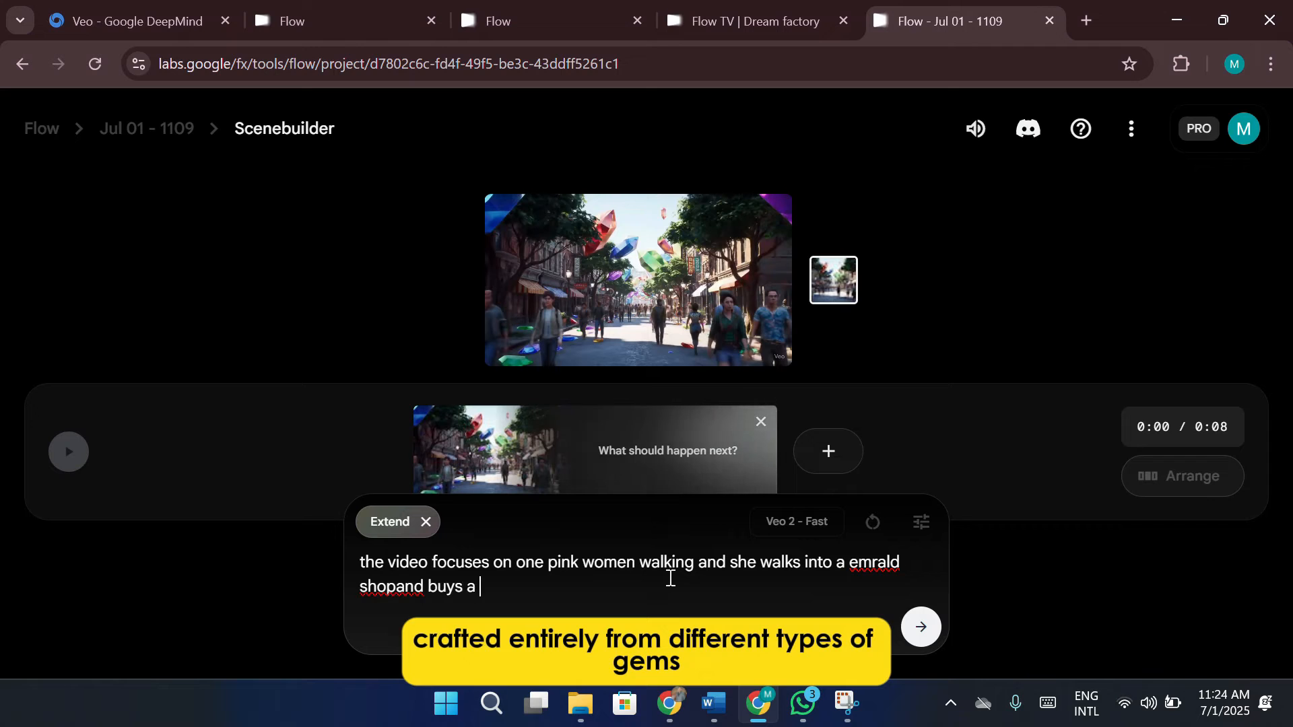
text(bunch of home items.)
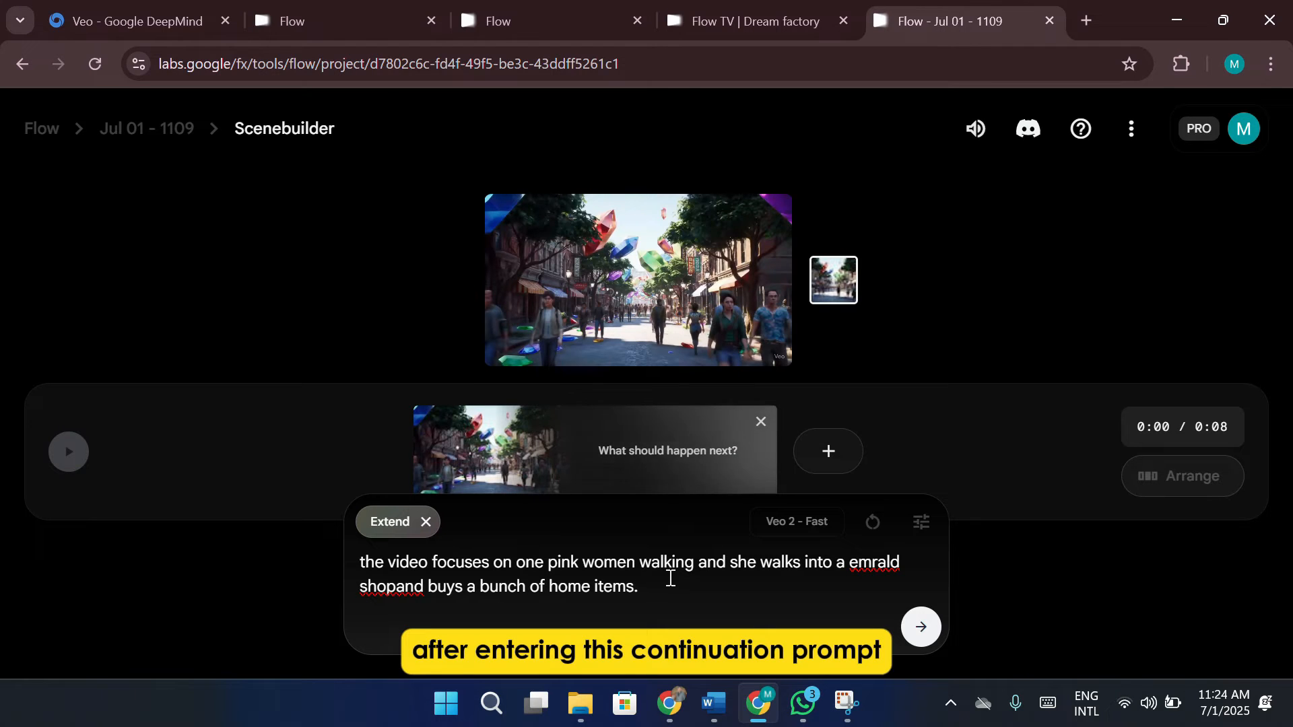
Generate the extended shot with Veo 2 - Fast and preview the combined scene from its first clip
click(913, 528)
click(913, 528)
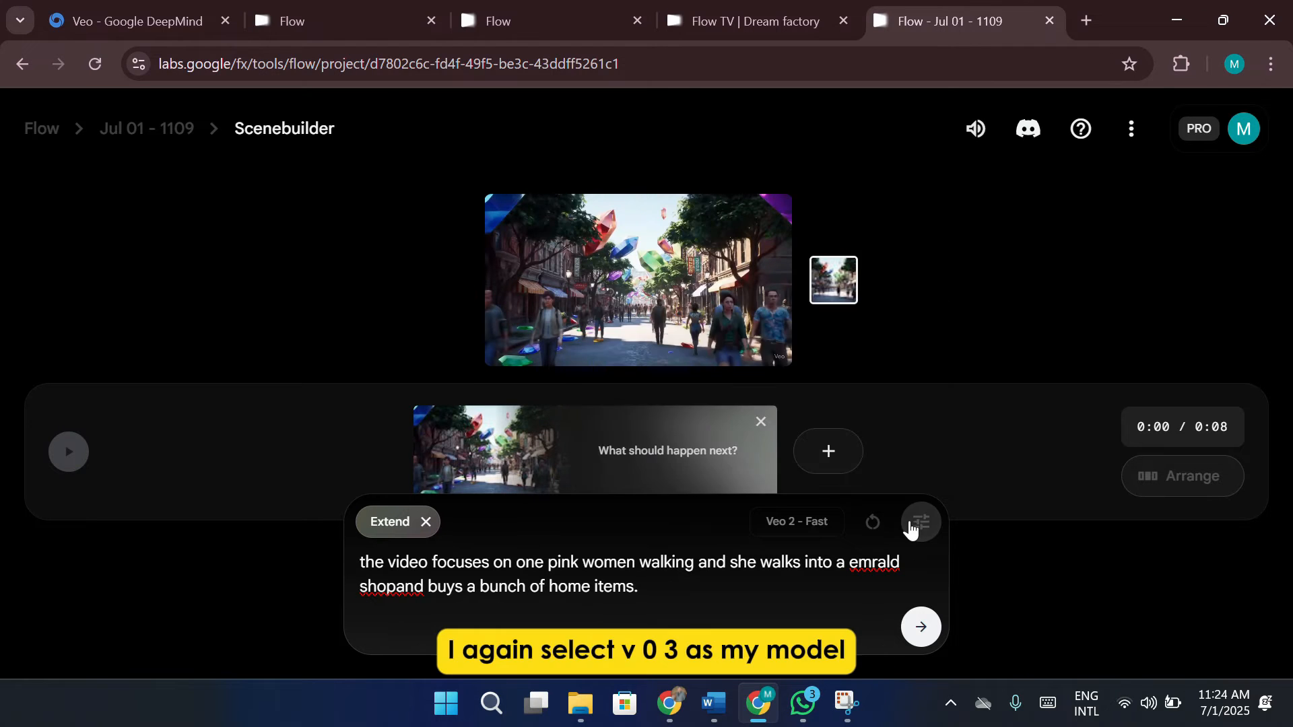
click(922, 635)
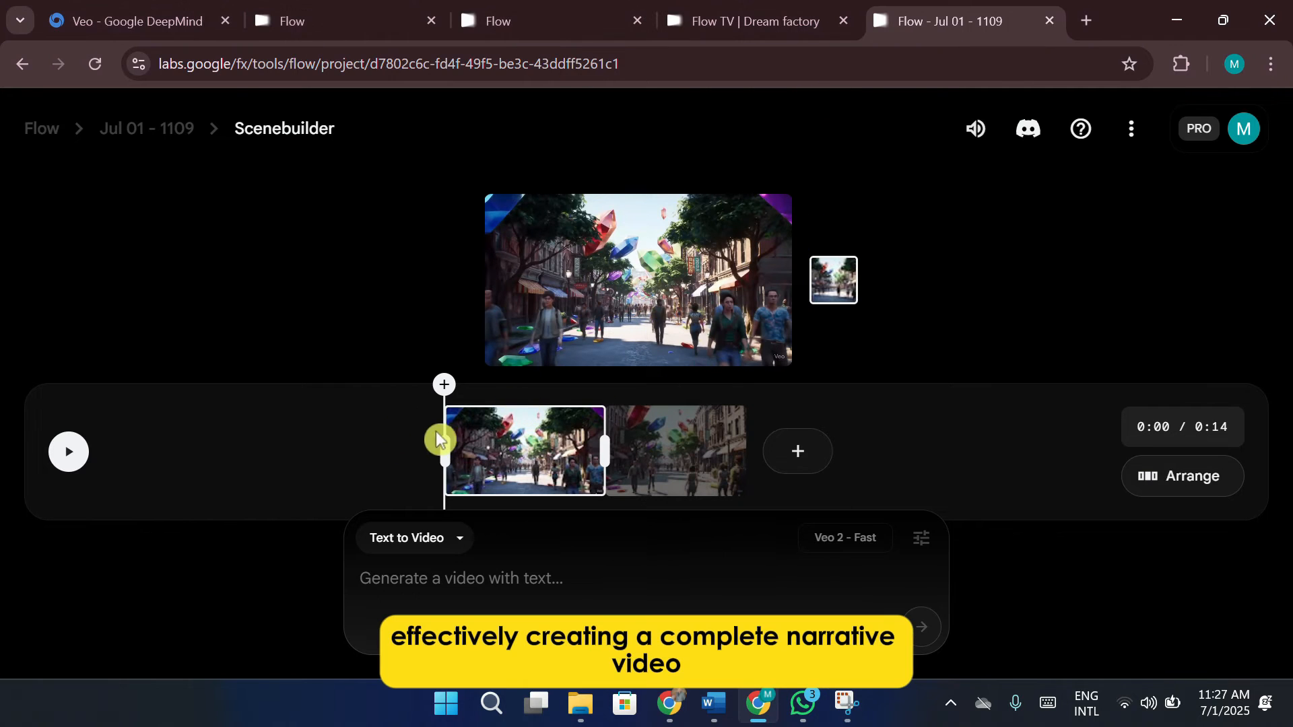
click(543, 438)
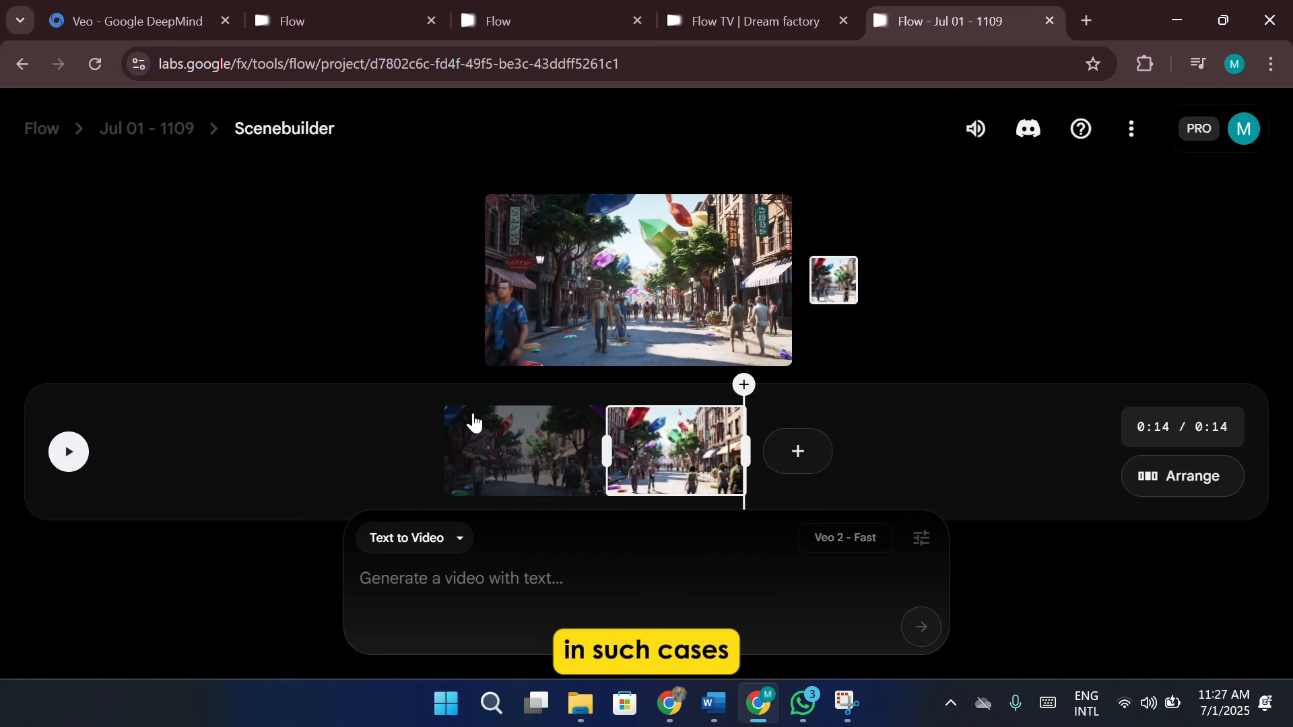
Open Flow TV and switch through the Degenerates and Mundo Queso channels to Bloom
click(1132, 130)
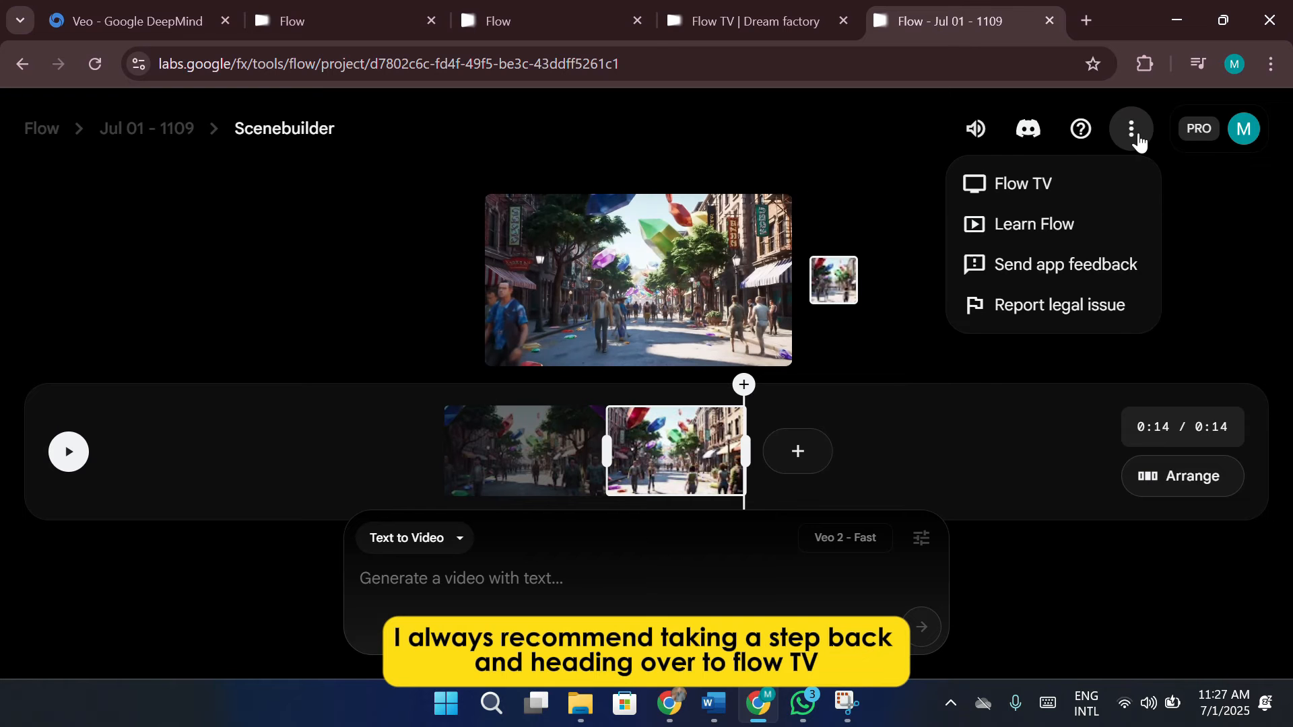
click(1076, 177)
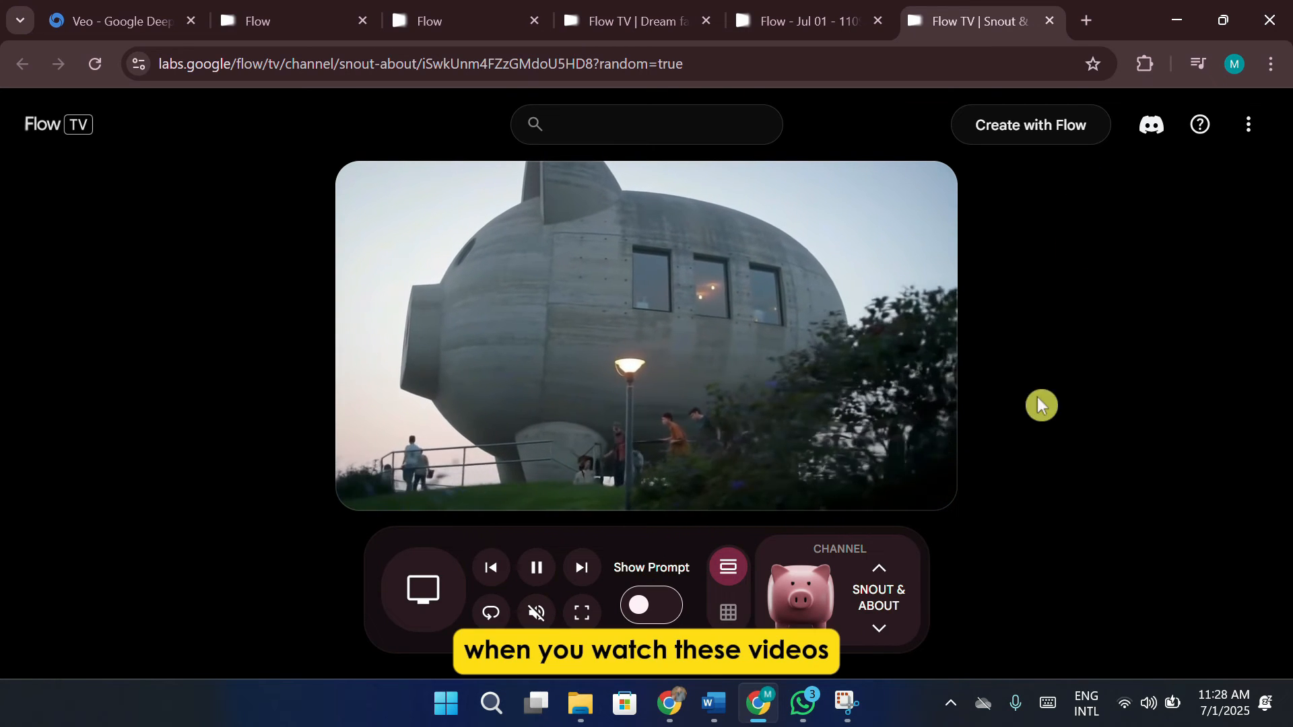
click(878, 633)
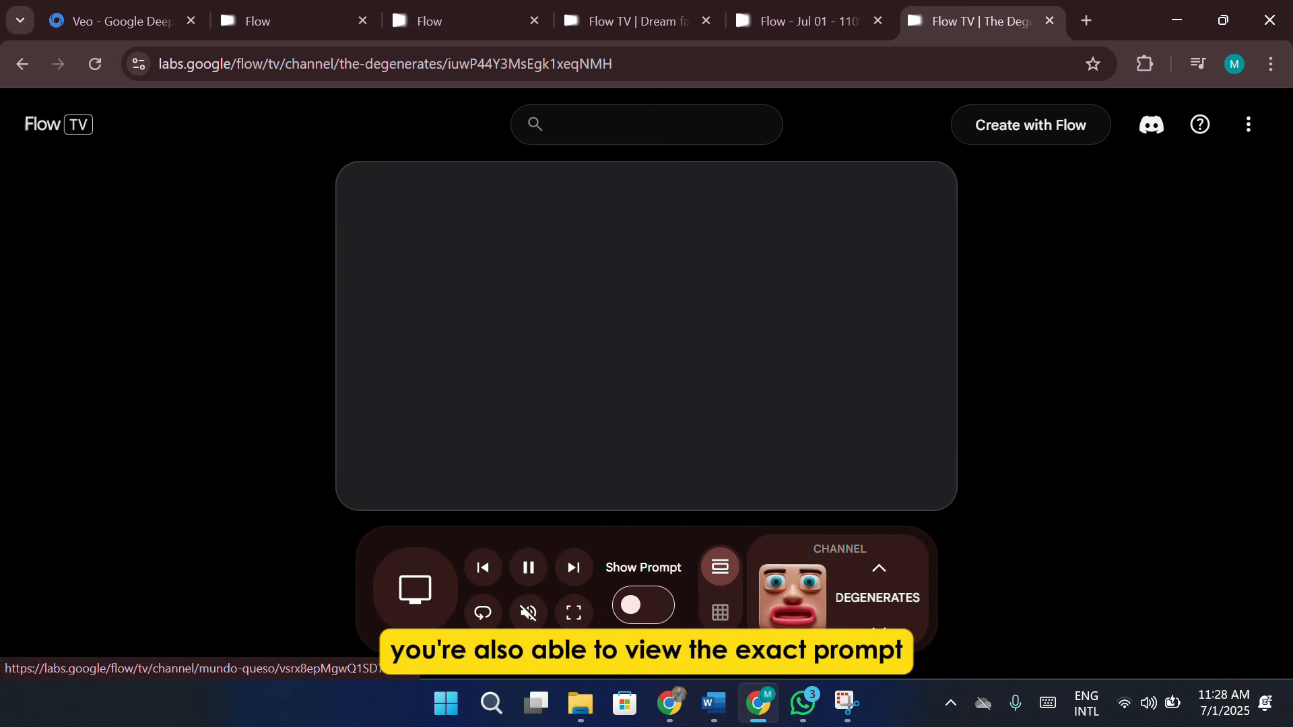
click(881, 637)
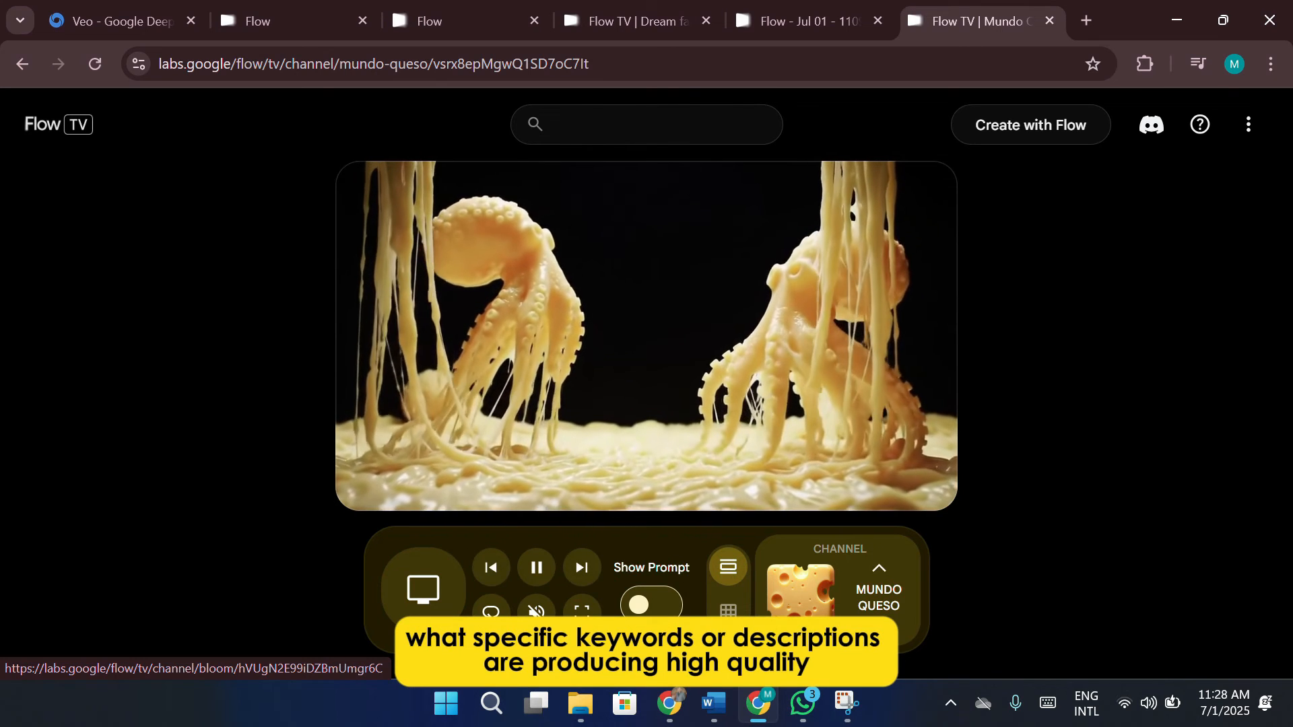
click(878, 568)
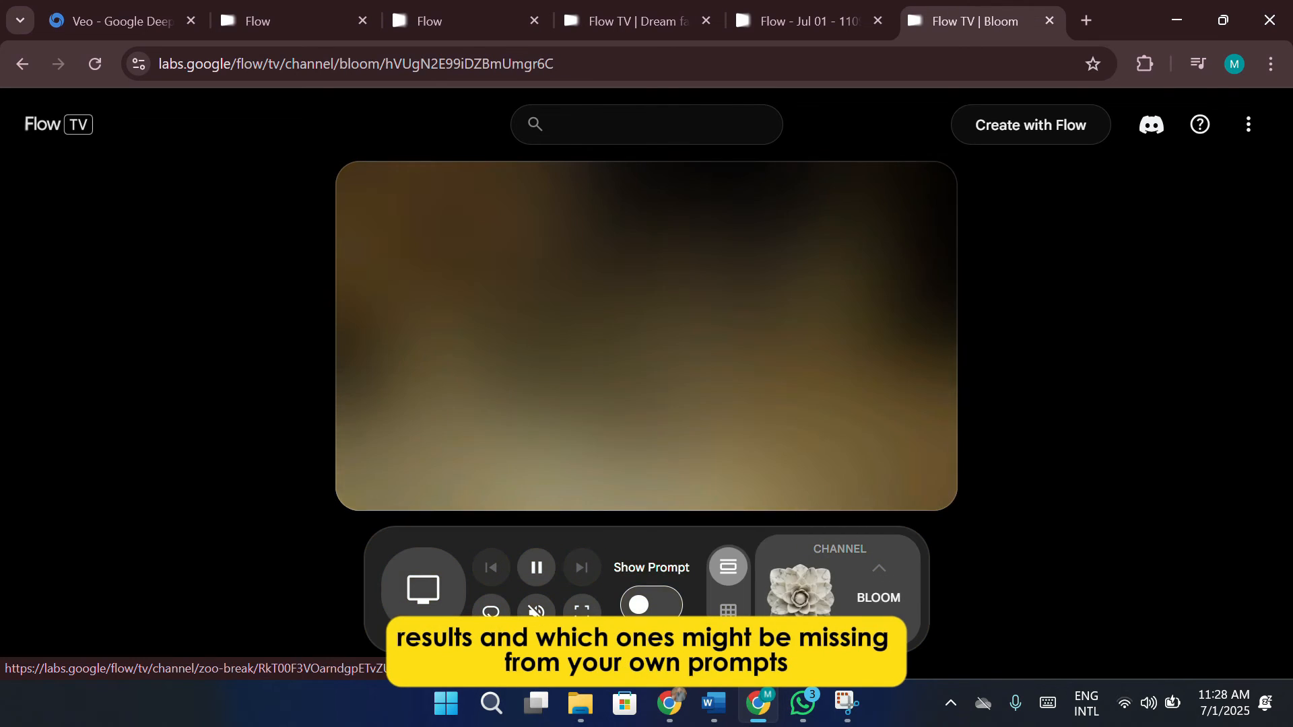
Show the prompts behind the Flow TV videos and switch through Zoo Break to the Drone Zone channel
click(629, 605)
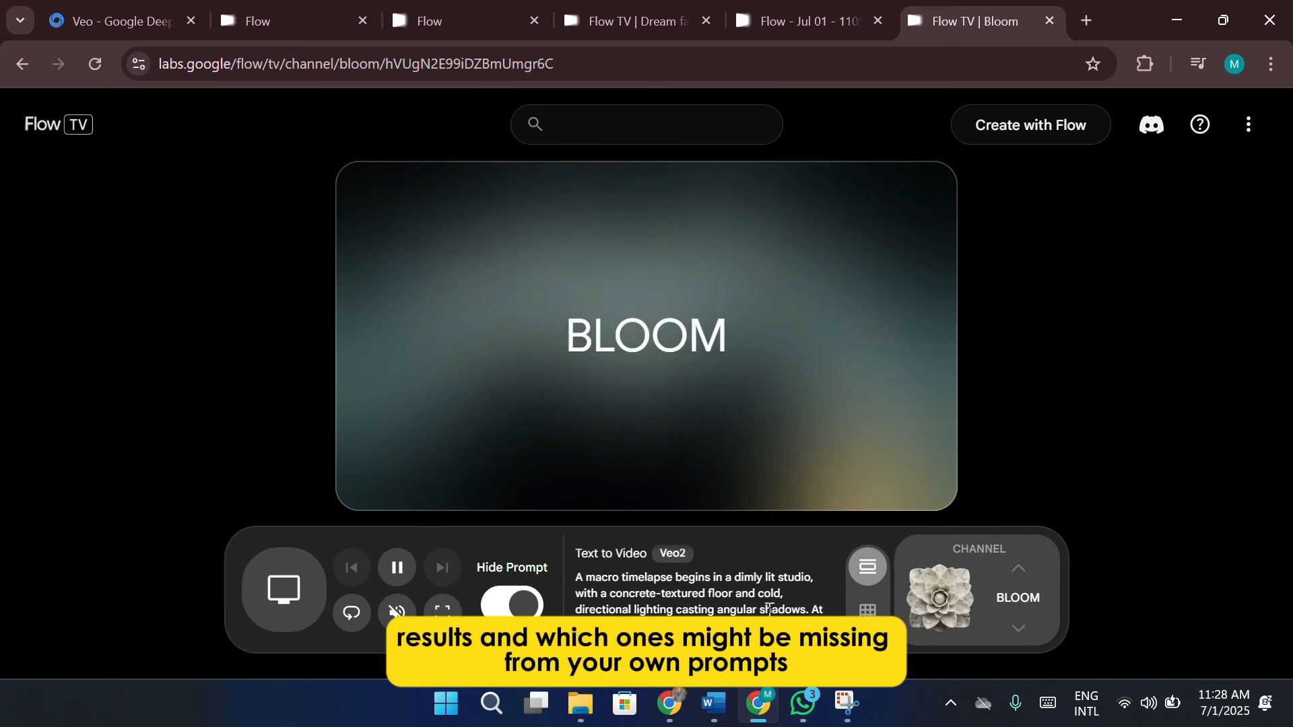
click(1021, 634)
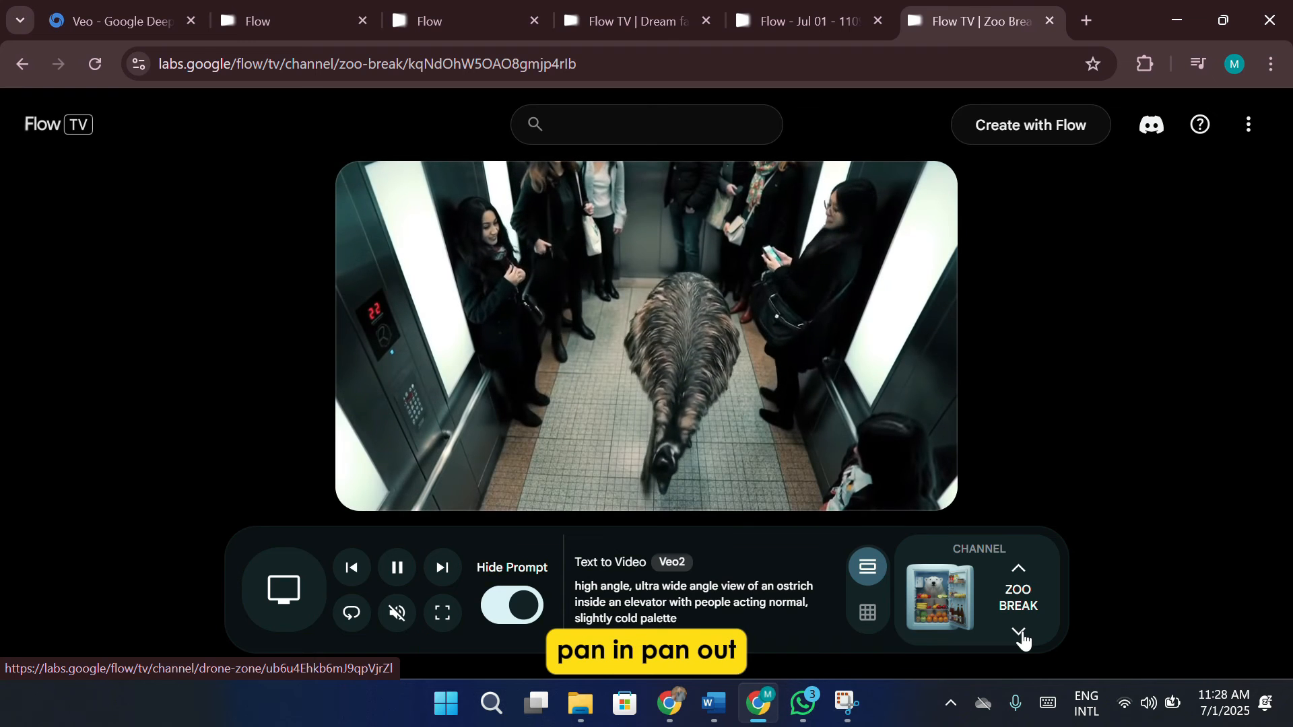
click(1020, 634)
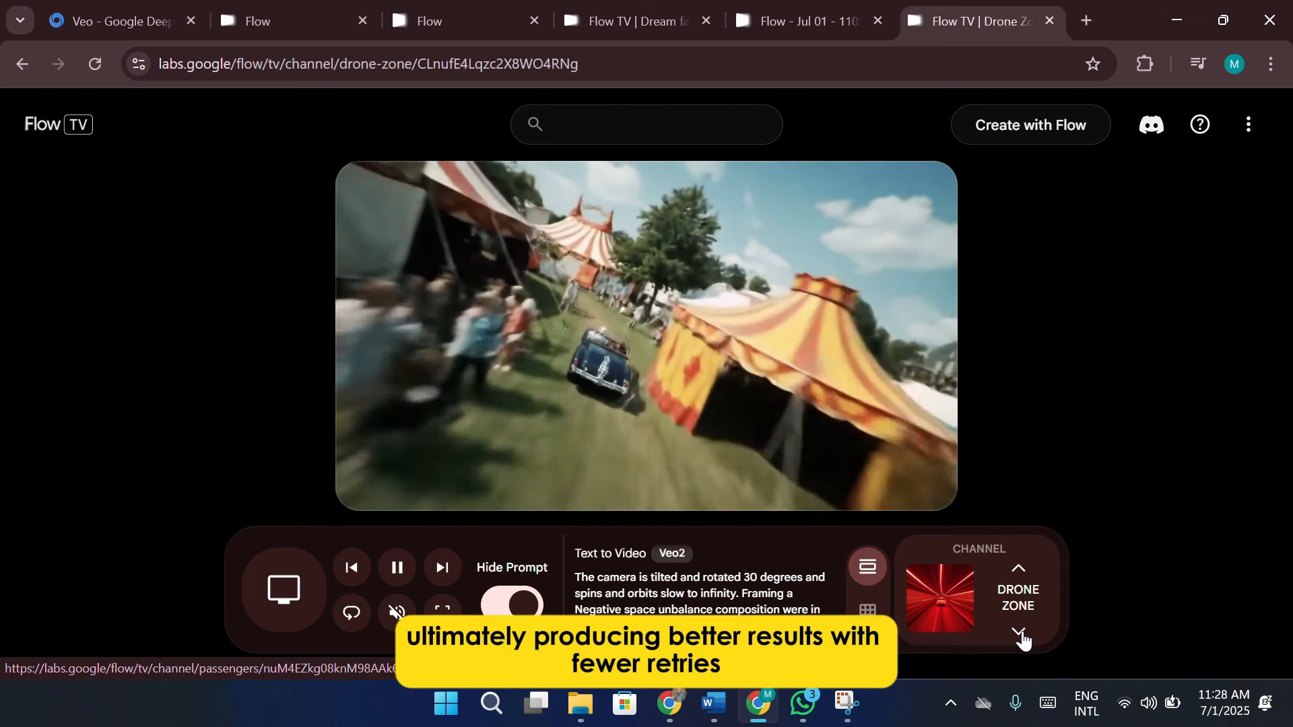
Return to the gem project's scene and preview the opening of its first clip
click(811, 24)
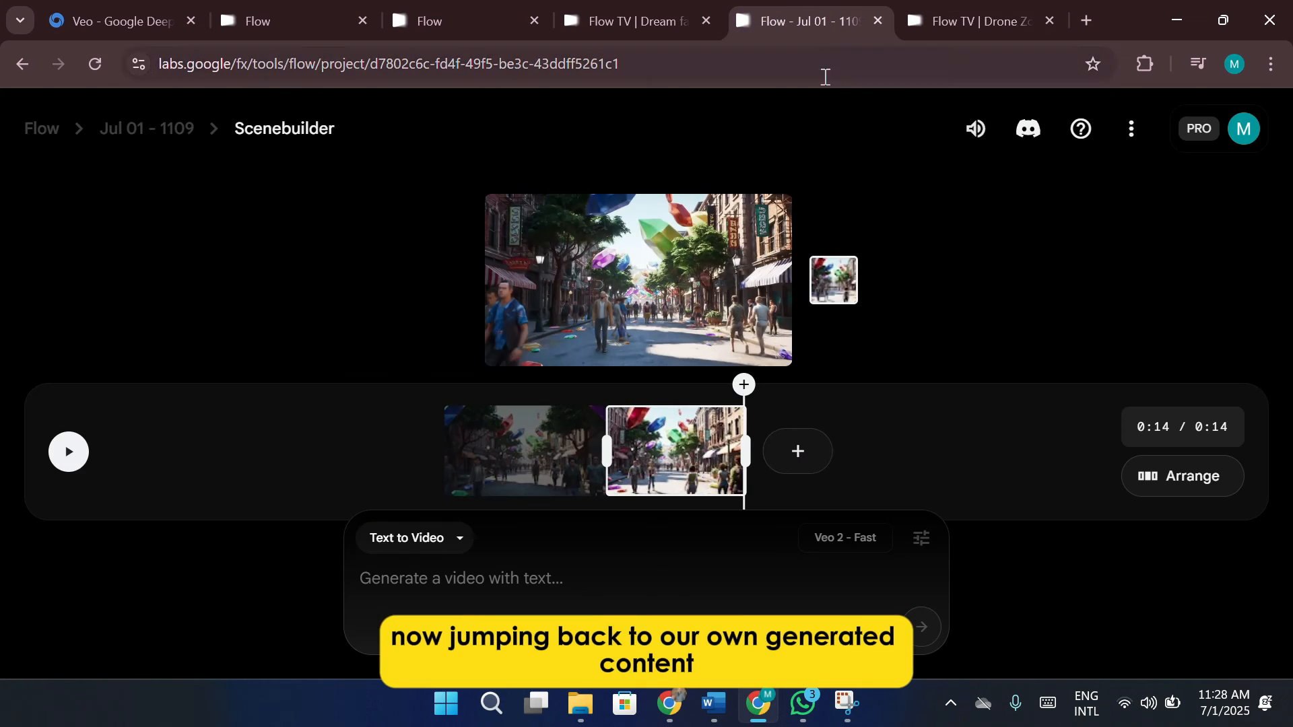
click(481, 470)
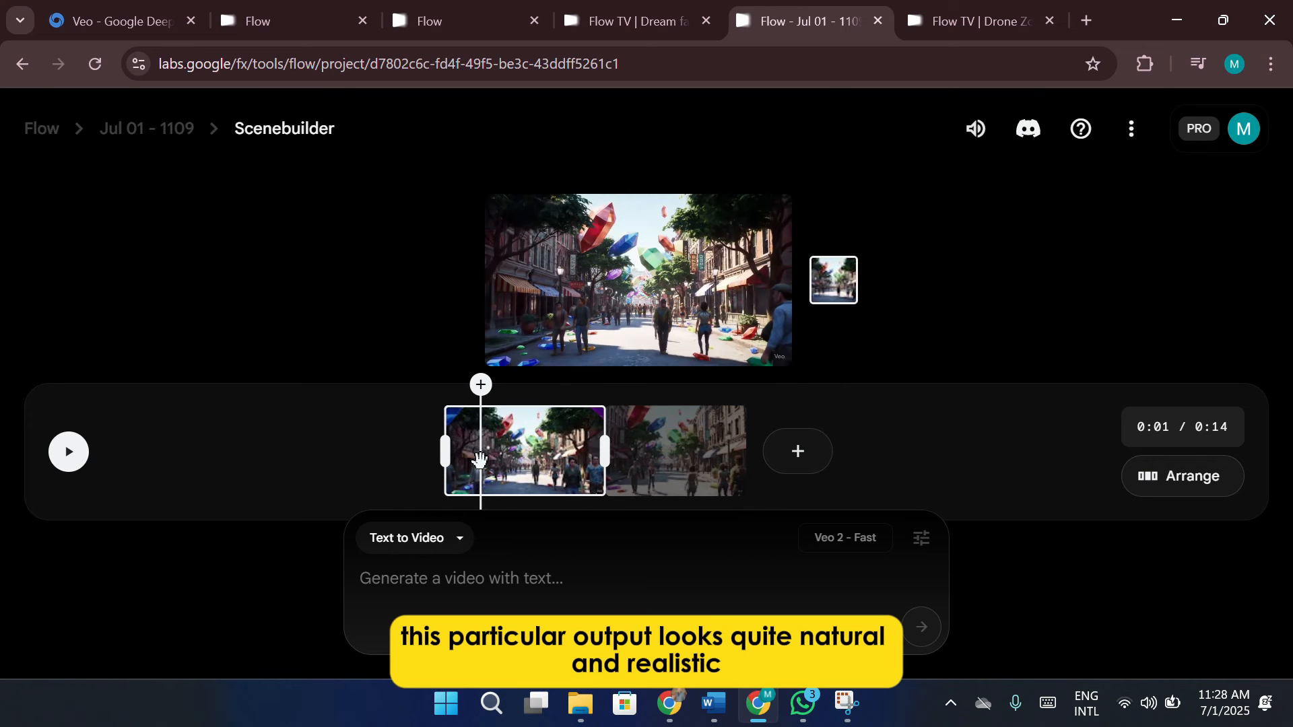
Review the clips and prompts generated in project Jul 01 - 1109 and return to the Flow project dashboard
click(190, 145)
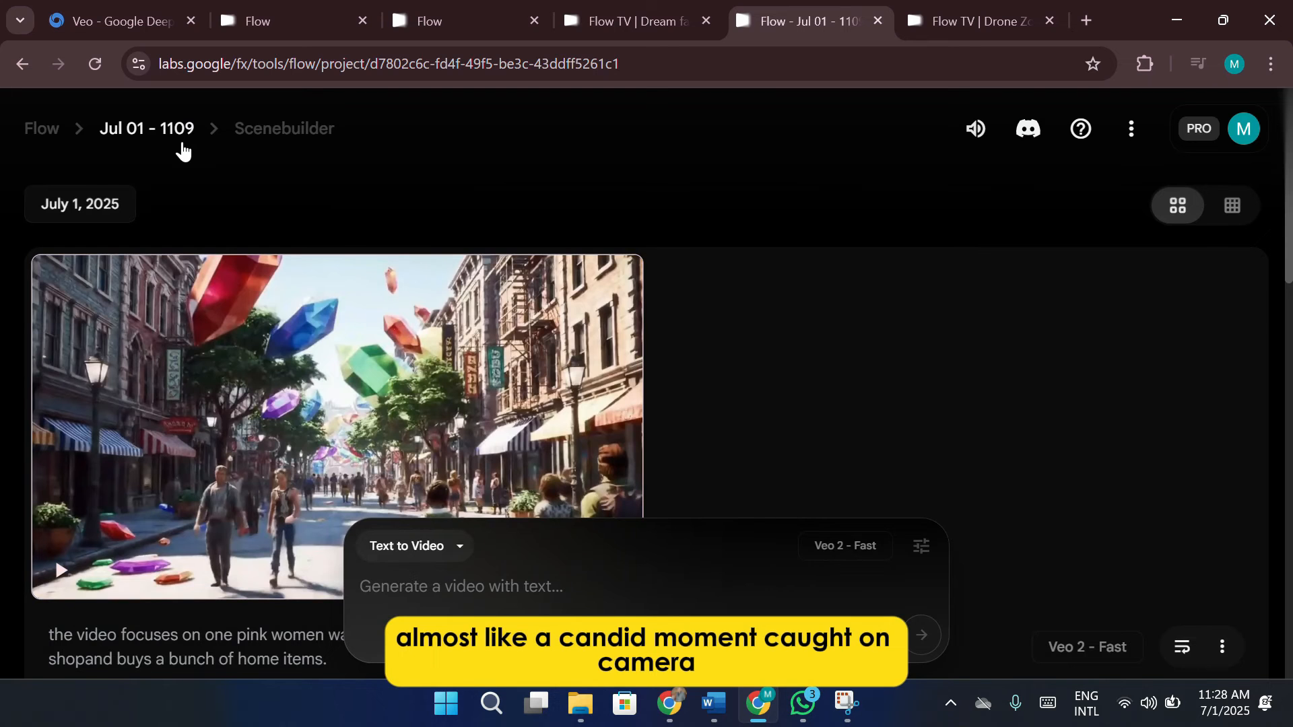
scroll(448, 370, down, 10)
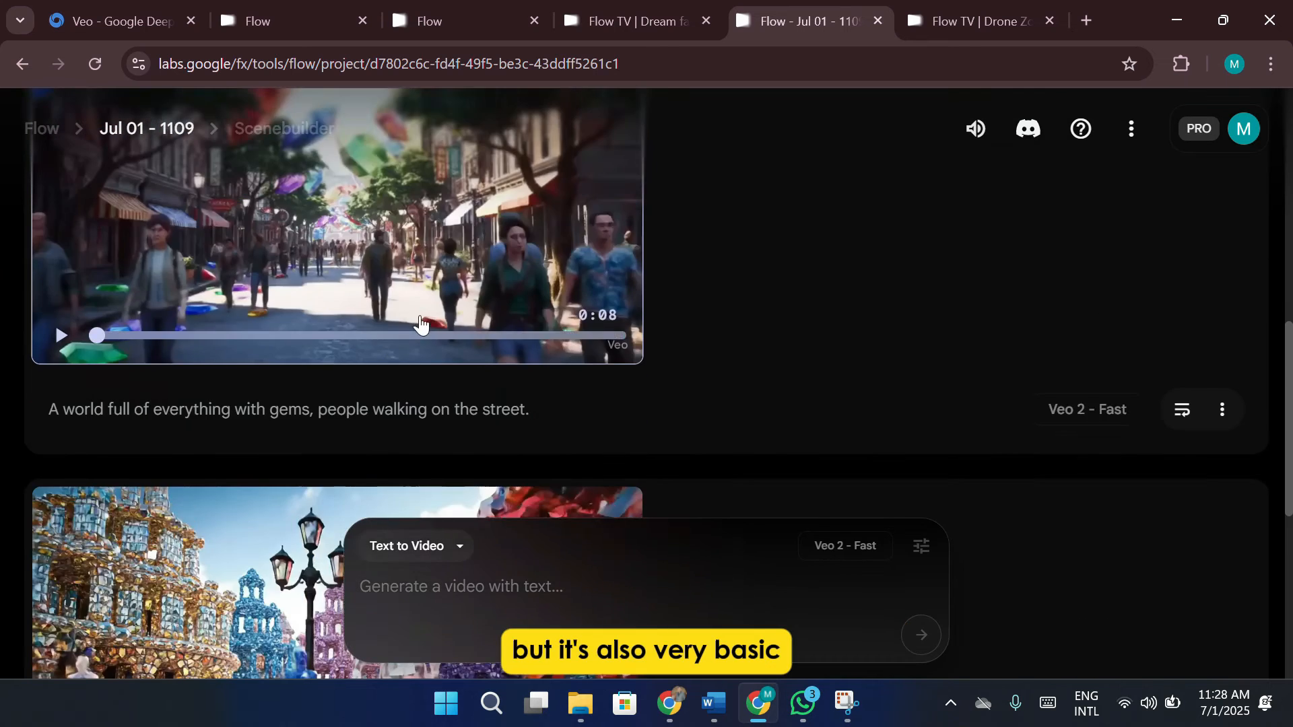
scroll(254, 255, up, 5)
scroll(230, 249, down, 10)
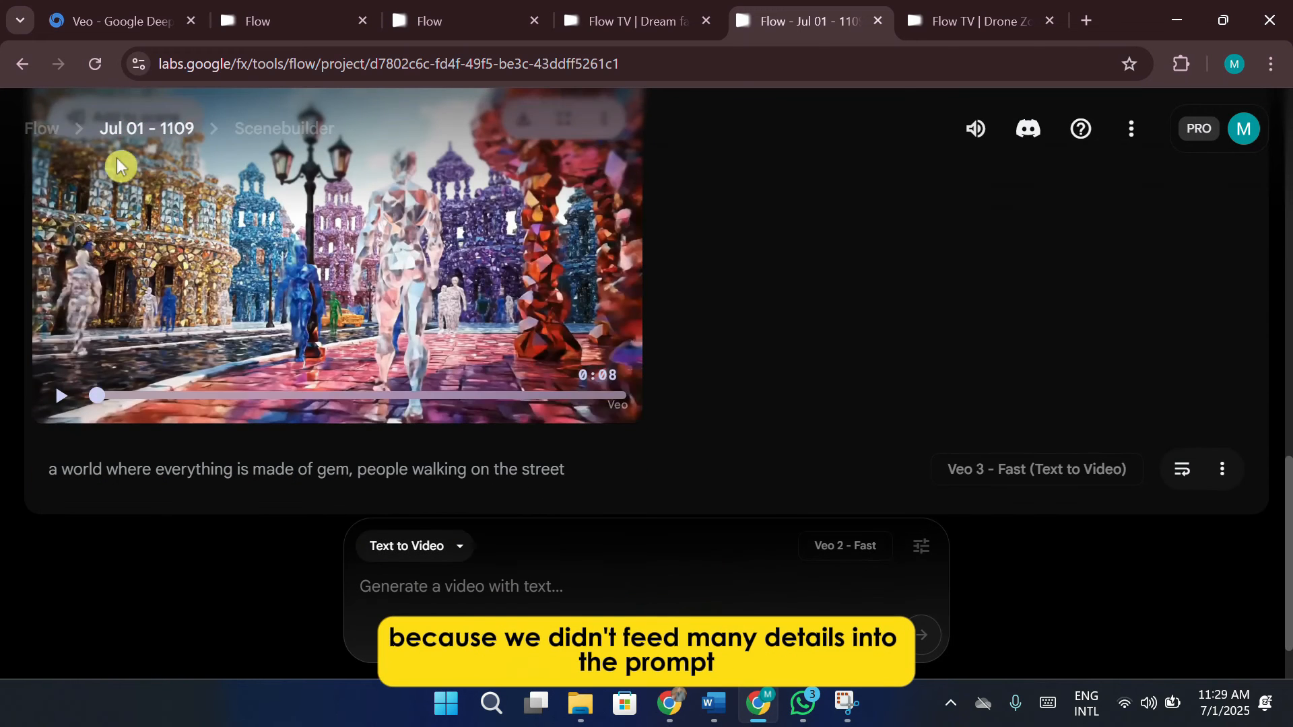
click(45, 141)
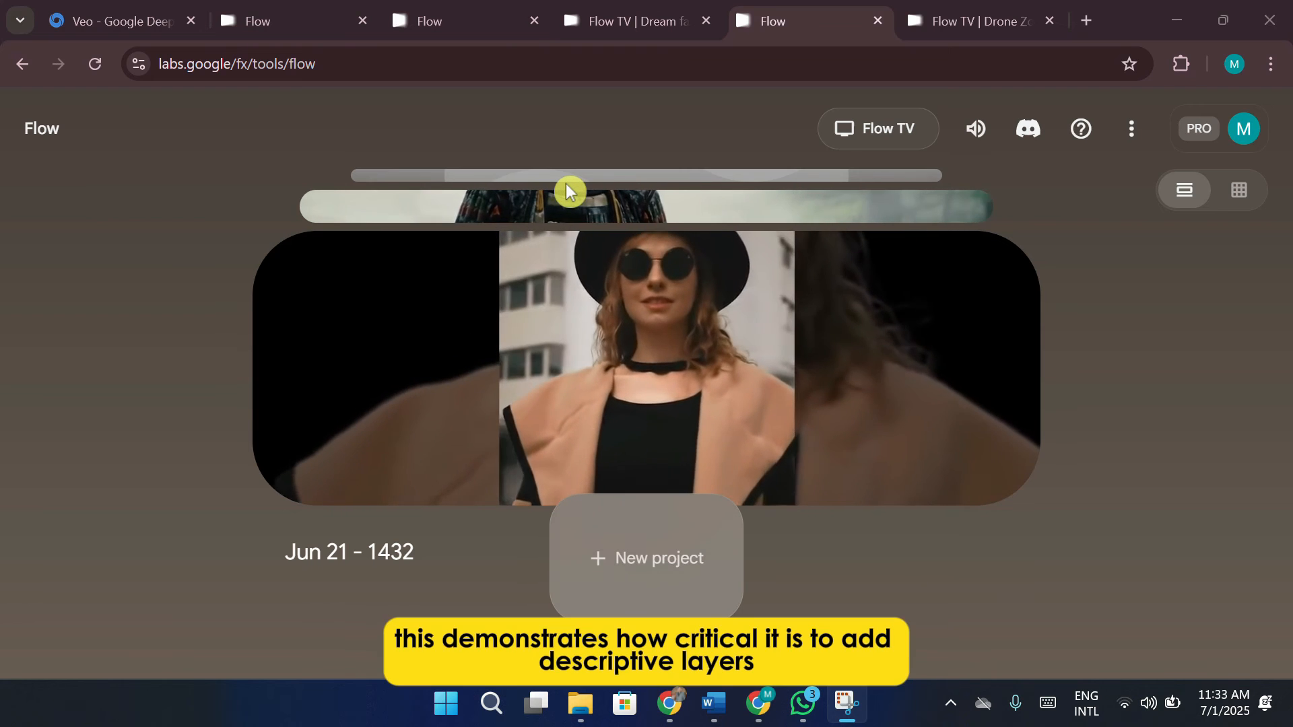
Open project Jun 21 - 1433, review its two samurai clips and prompt, and return to the Flow project dashboard
scroll(703, 294, up, 1)
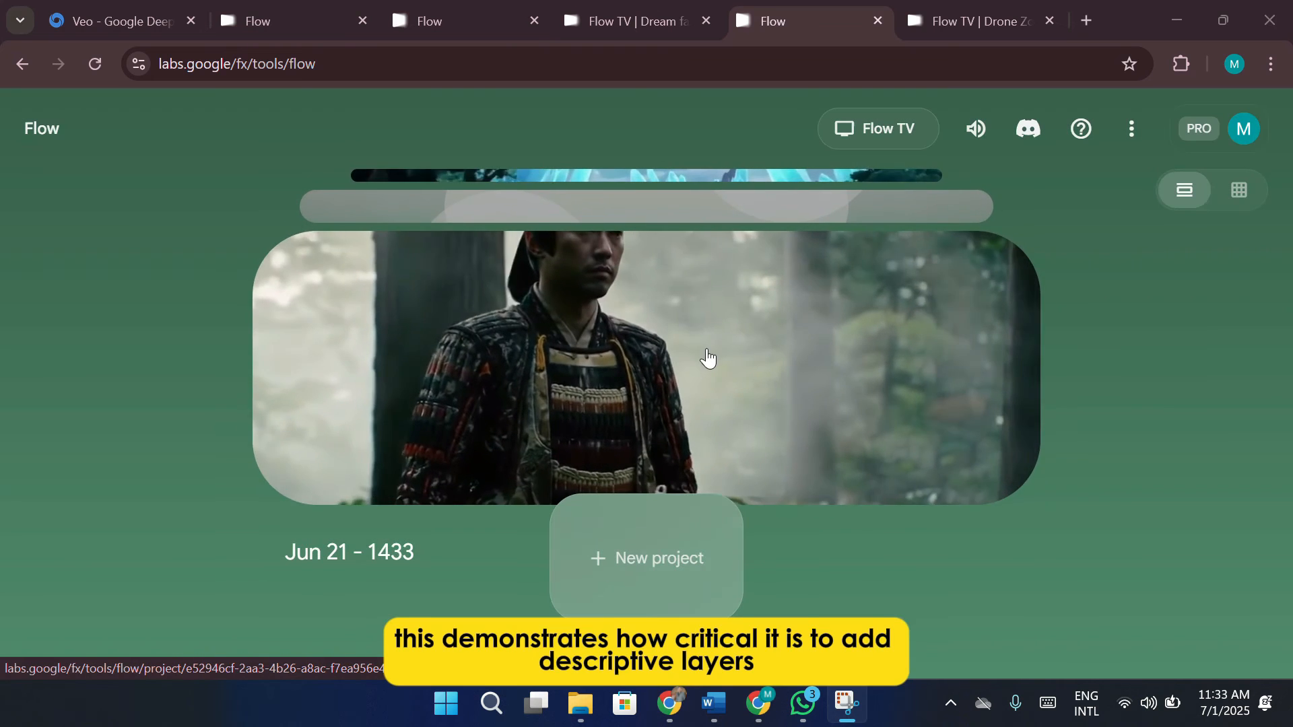
click(750, 389)
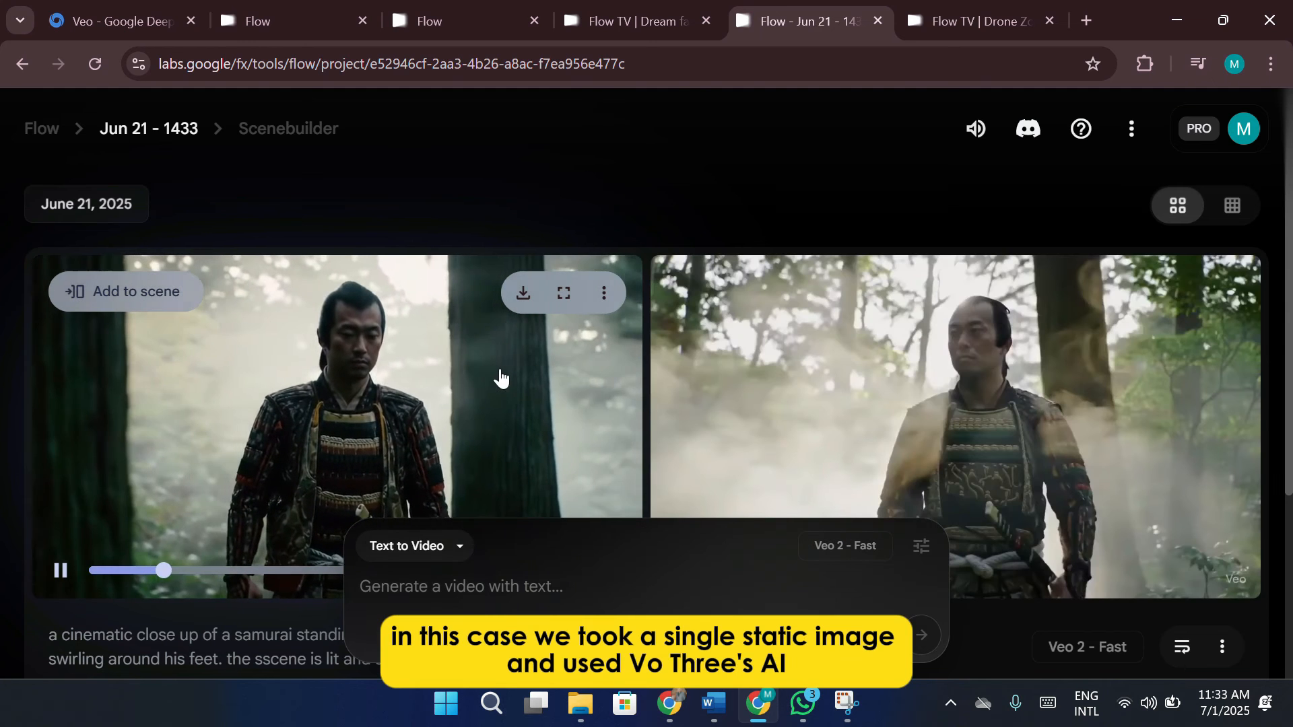
scroll(1097, 396, down, 3)
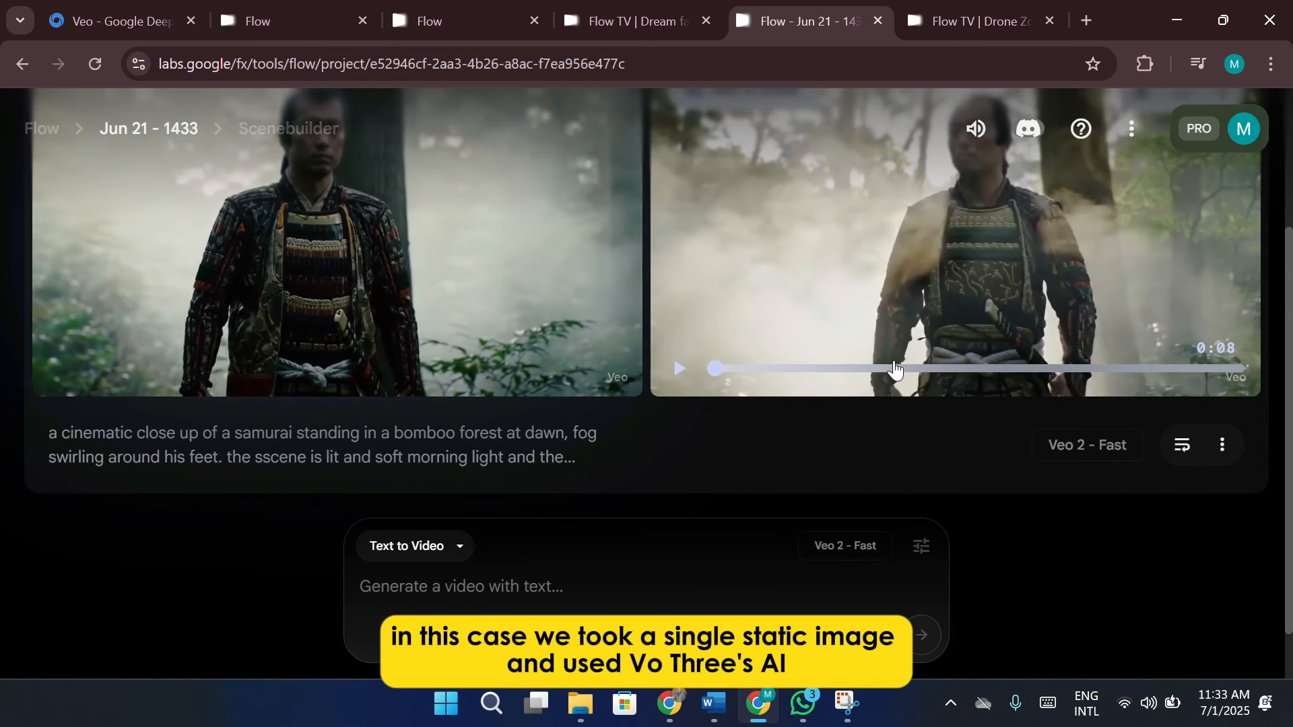
scroll(923, 303, up, 2)
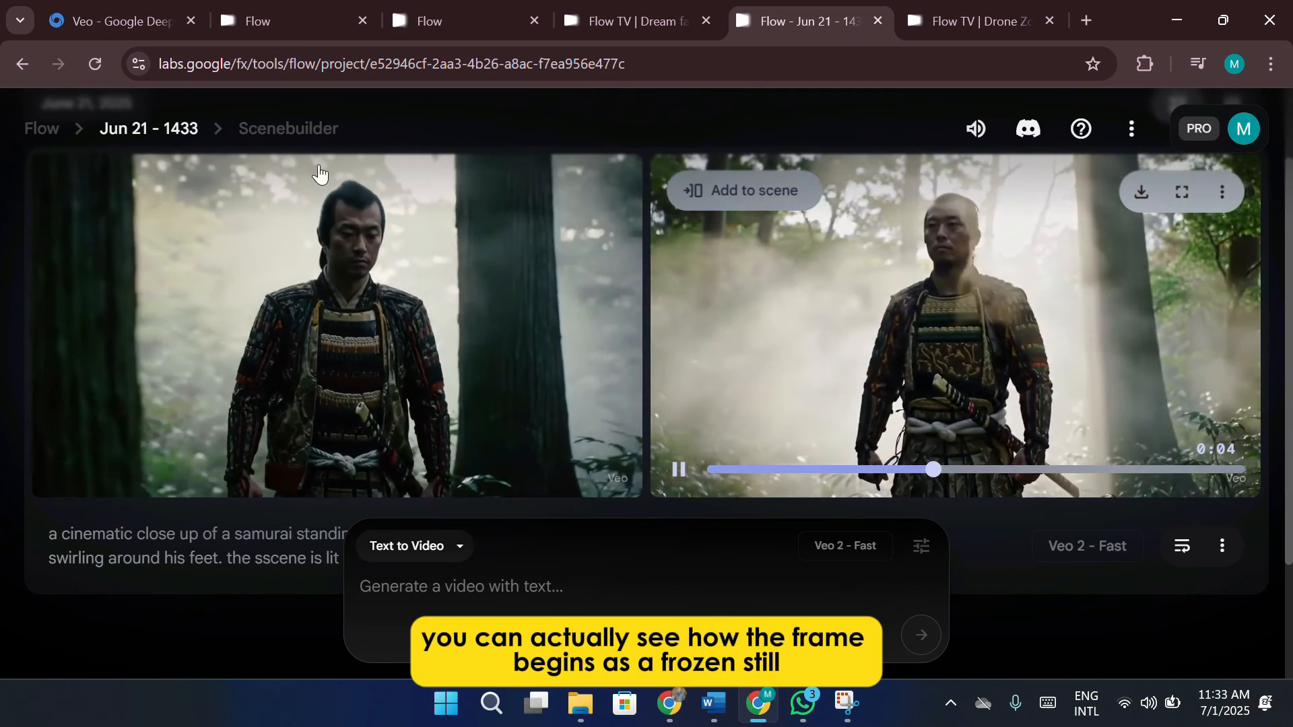
click(43, 140)
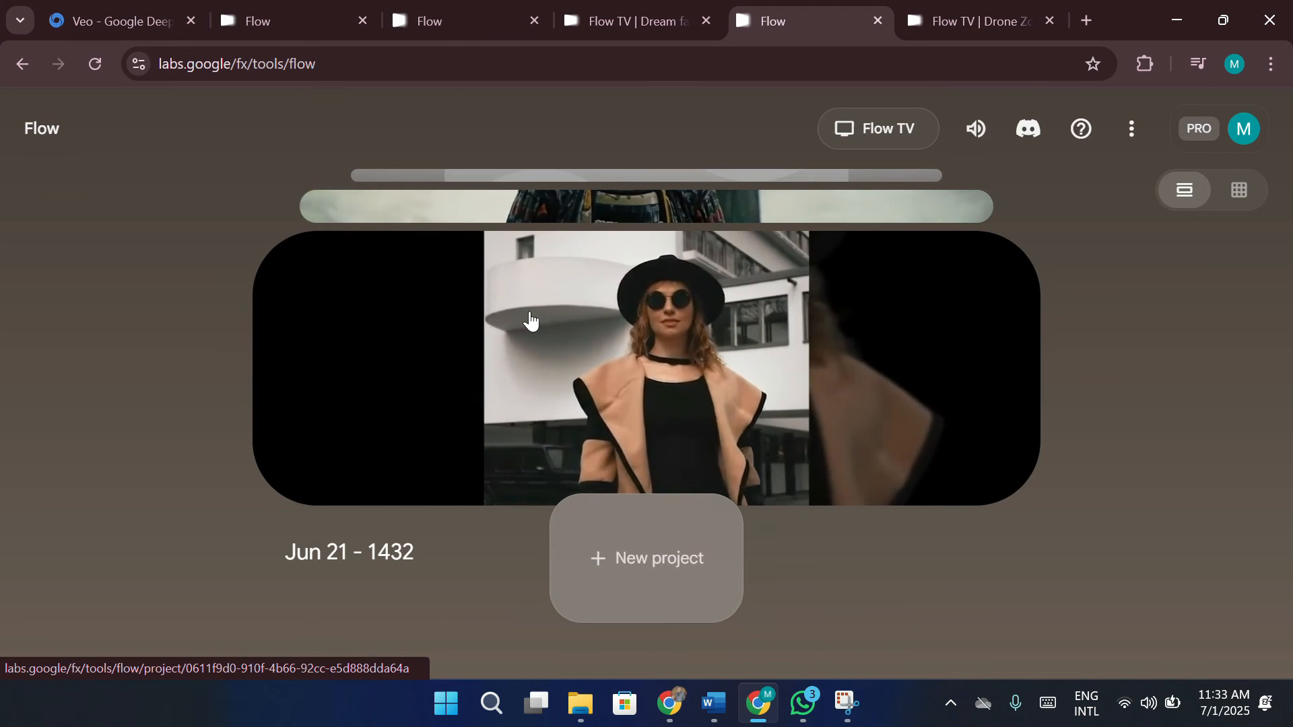
Open project Jun 21 - 1635, check its clip and the movie set prompt, and return to the Flow project dashboard
scroll(530, 320, up, 2)
scroll(530, 320, up, 4)
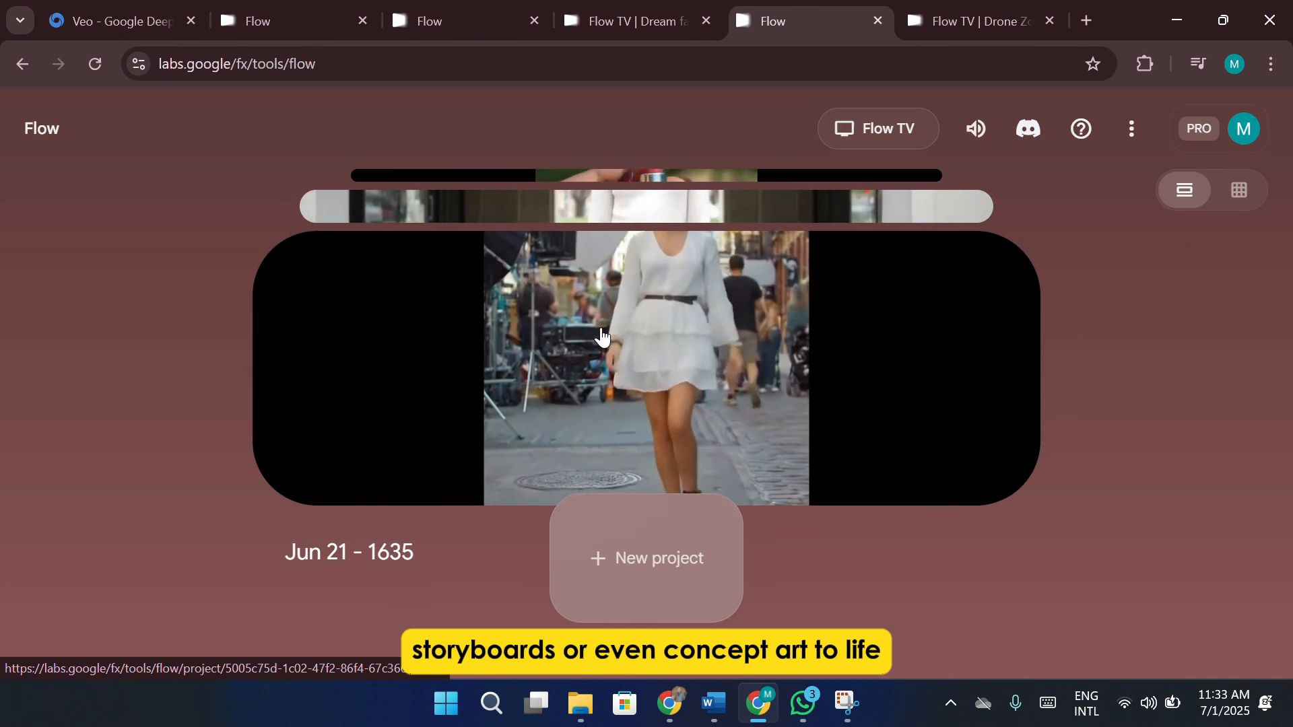
click(601, 334)
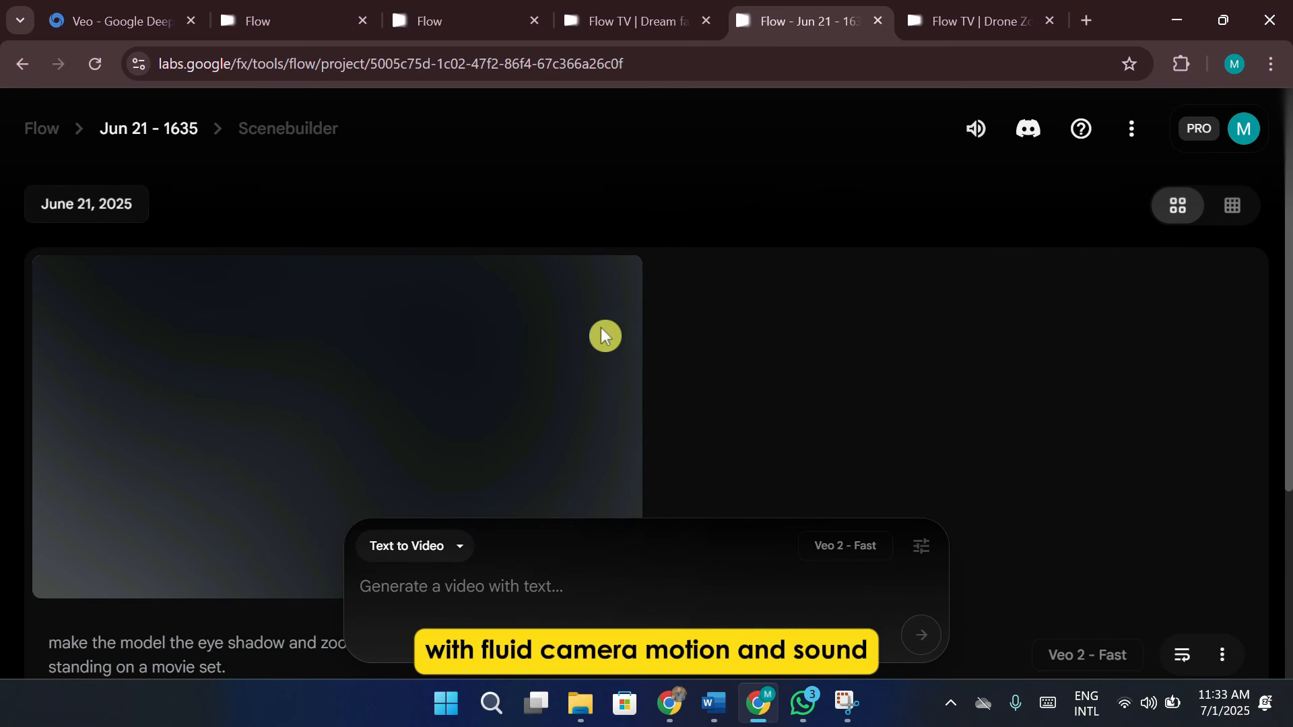
scroll(600, 327, down, 2)
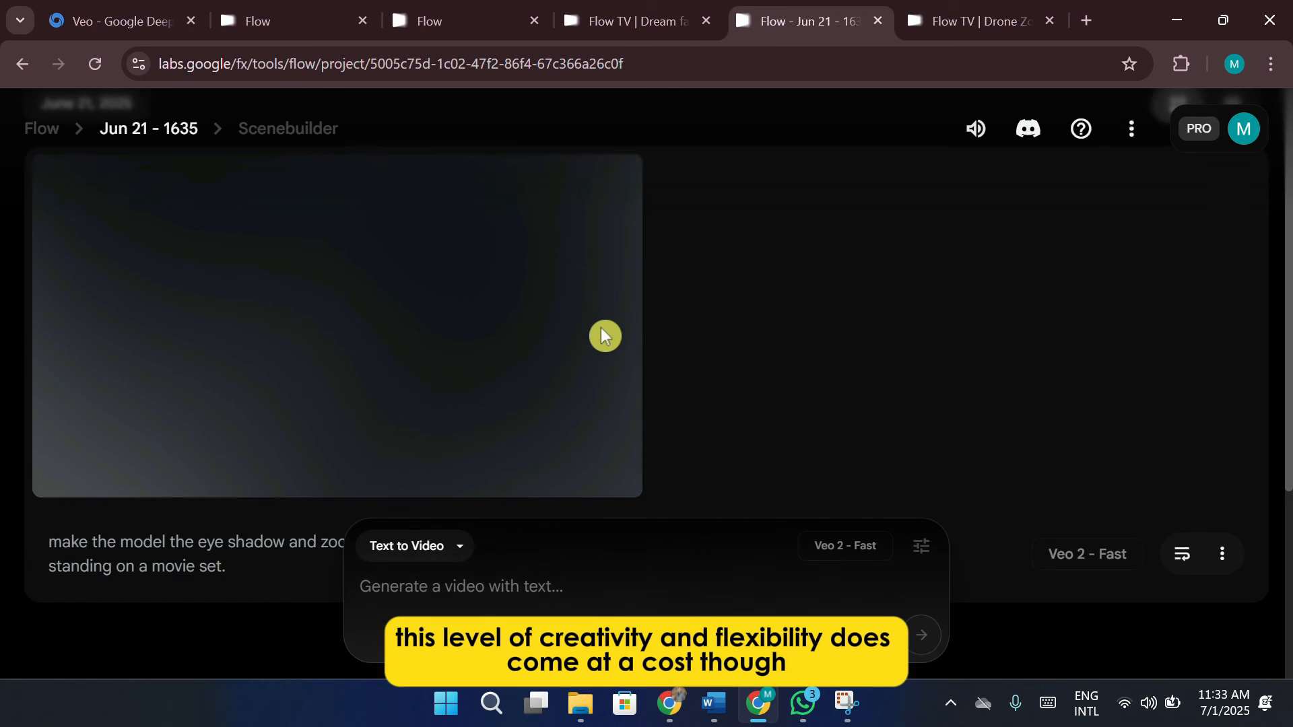
scroll(600, 328, up, 2)
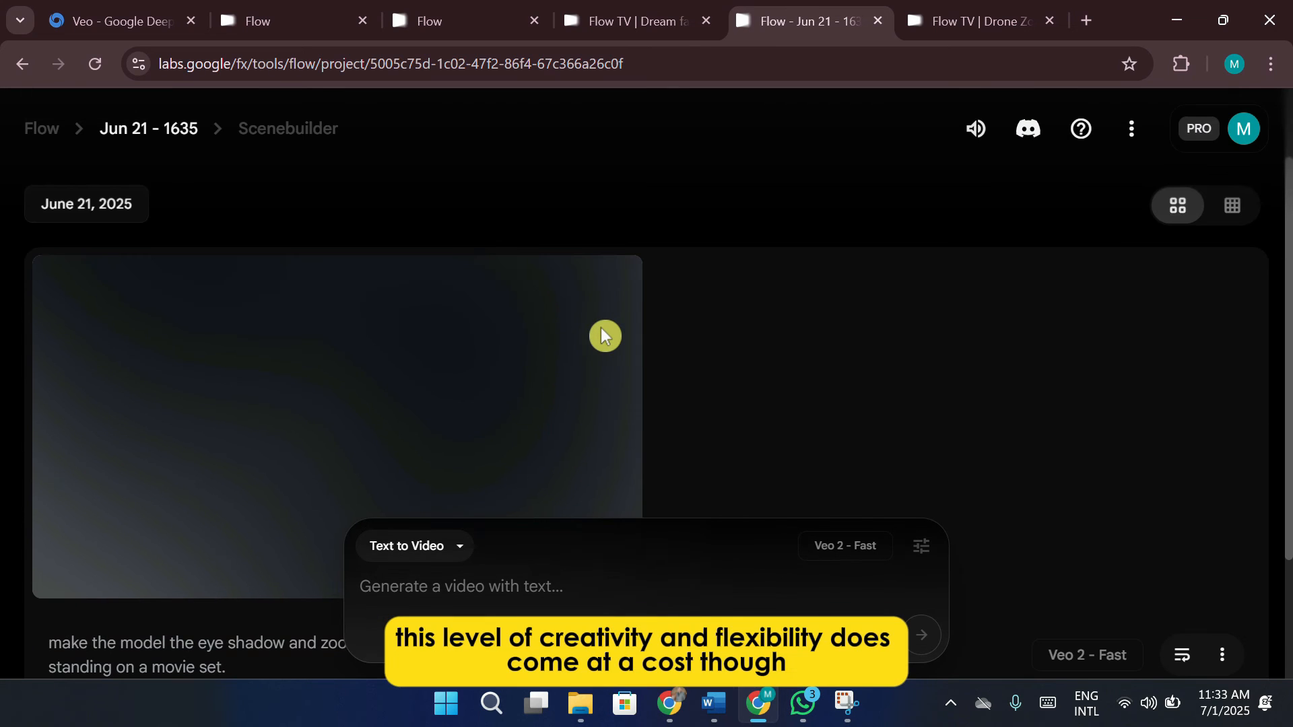
click(46, 135)
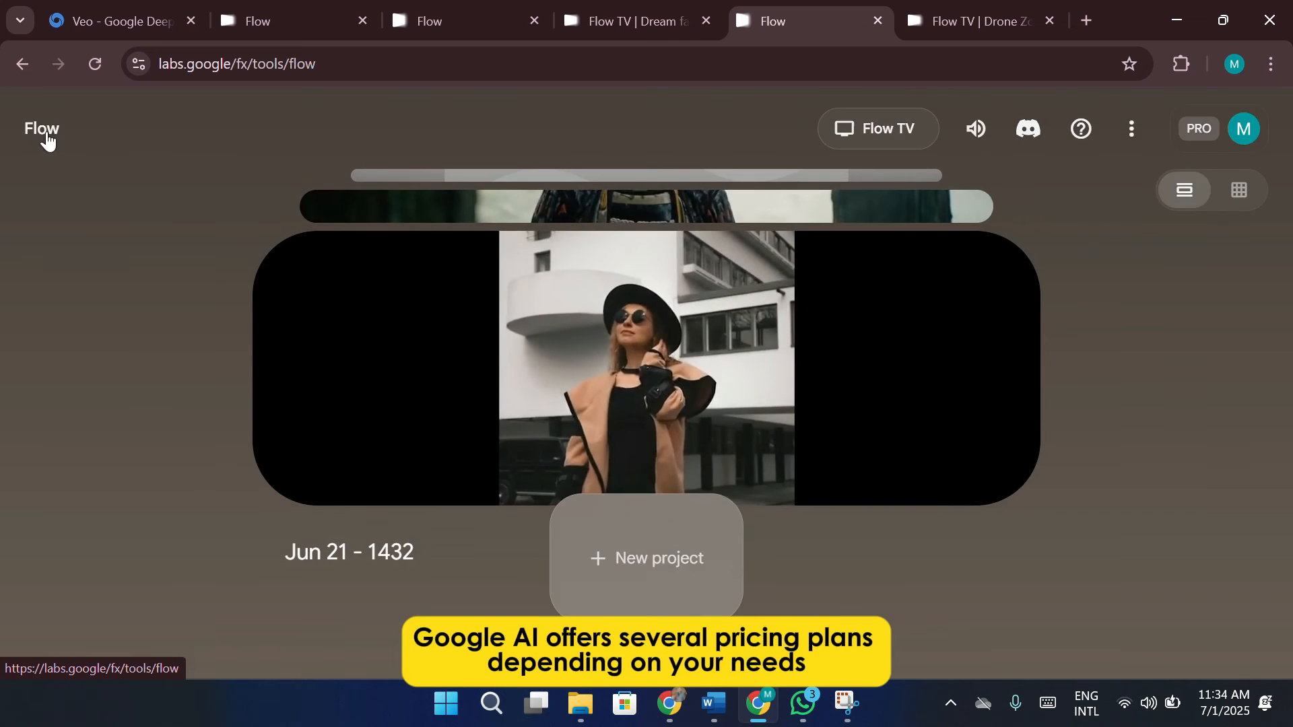
Open project Jun 21 - 1432 and review its fashion model clip and the prompt beneath it
click(616, 357)
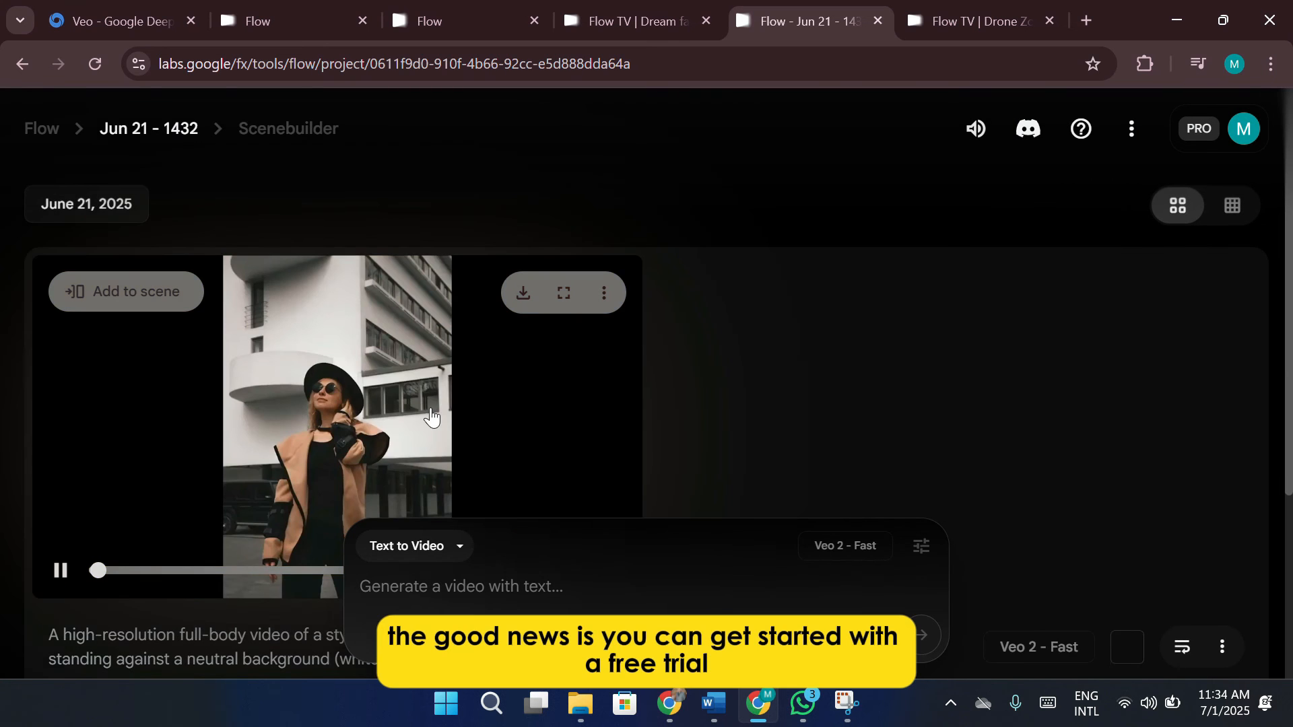
scroll(442, 411, down, 1)
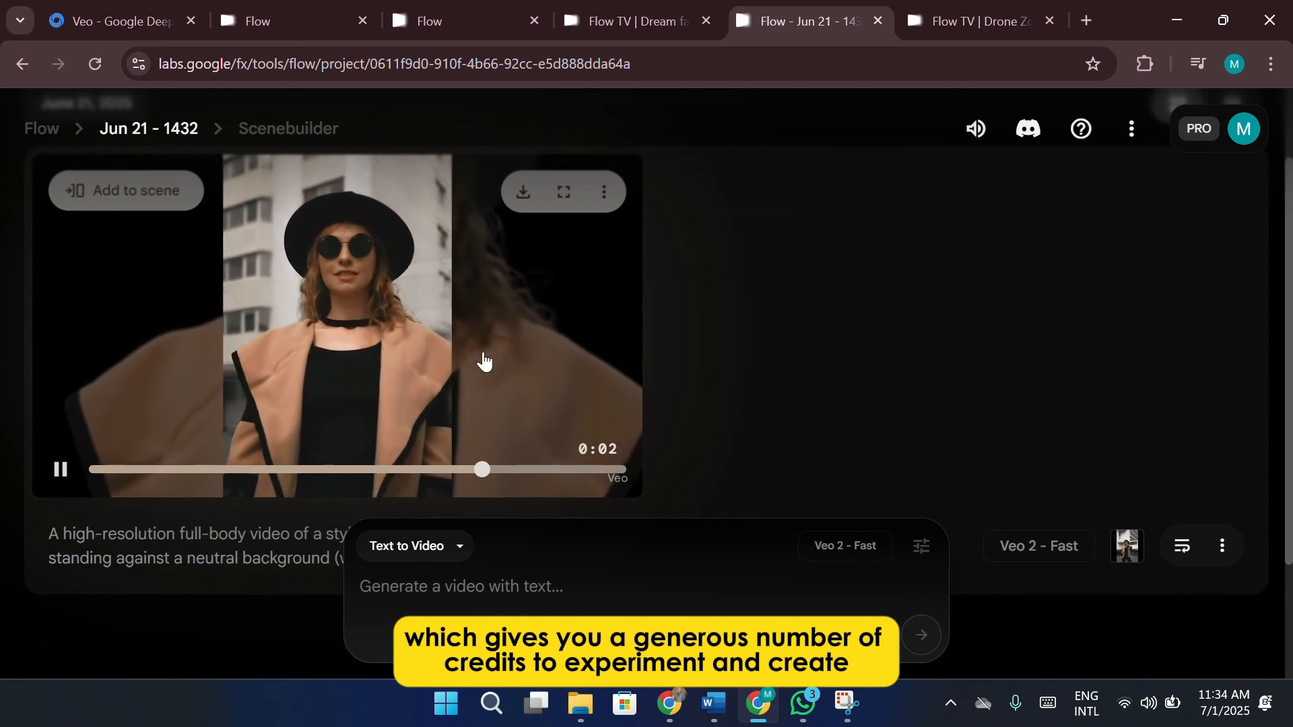
click(523, 334)
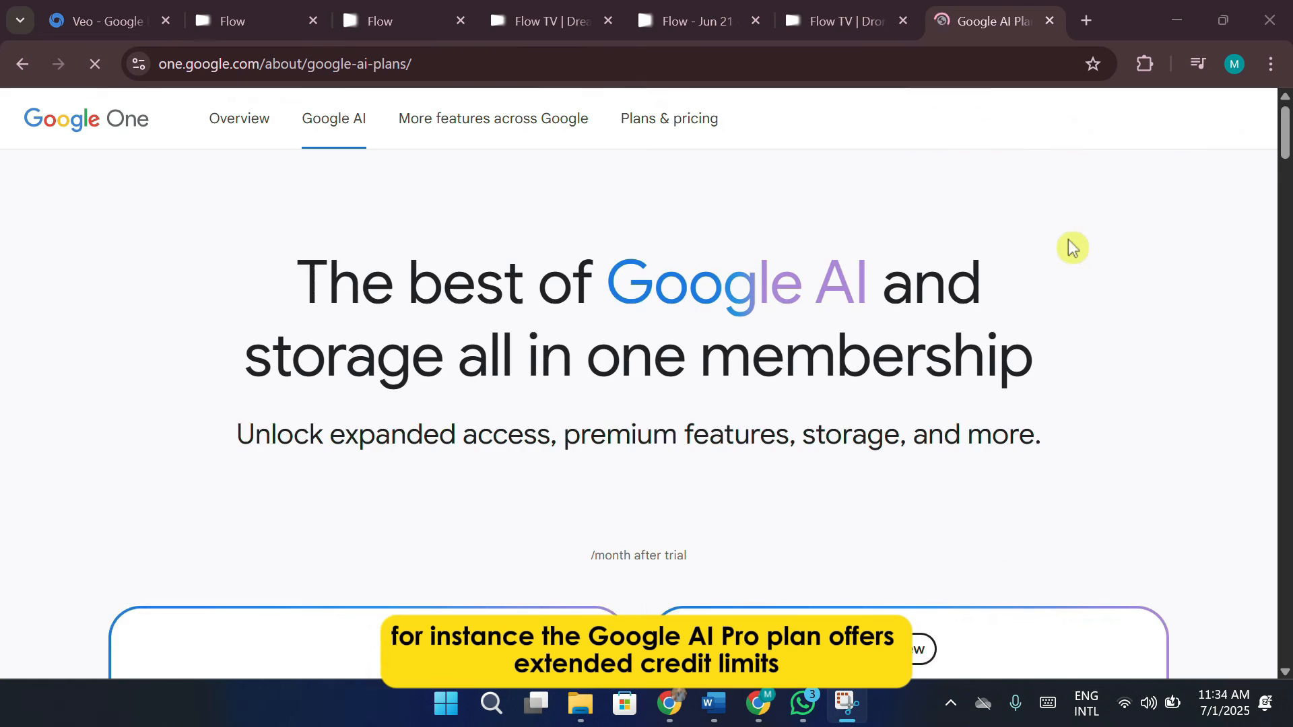
Compare the pricing, features and availability notes of the Google AI Pro and Google AI Ultra plans on the Google One page
scroll(1103, 259, down, 4)
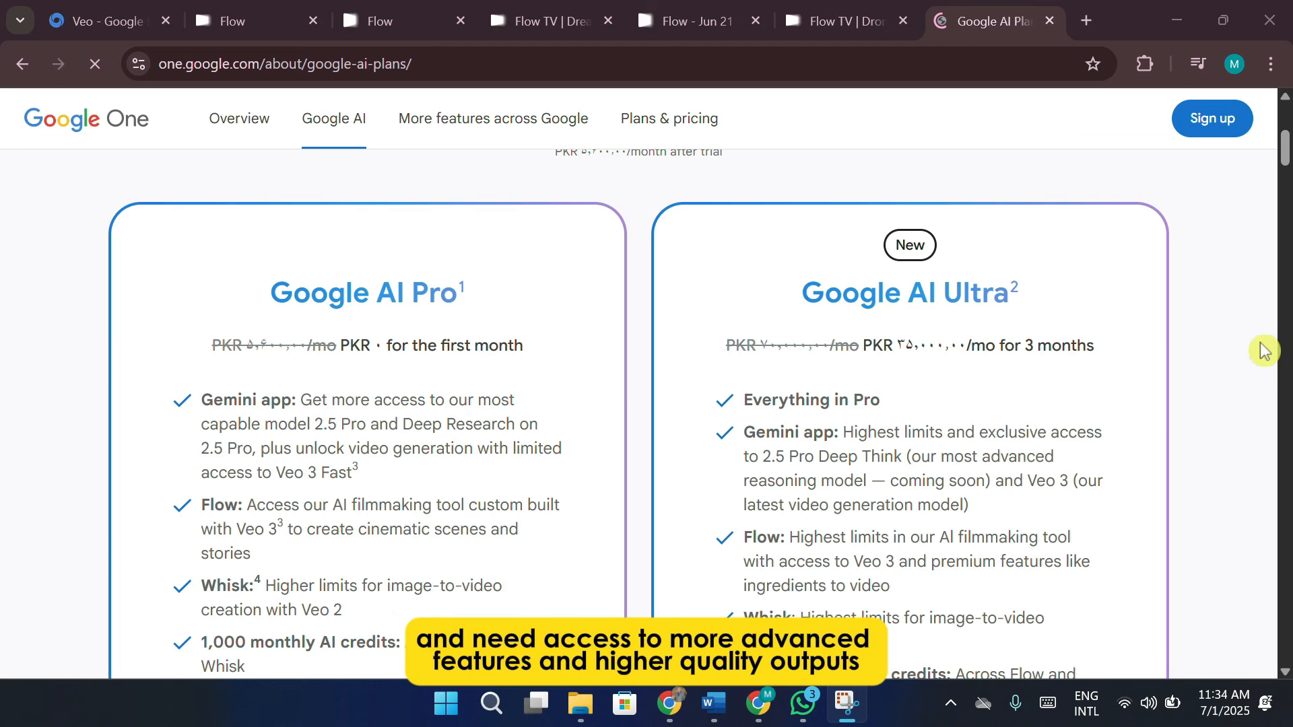
scroll(1264, 350, down, 1)
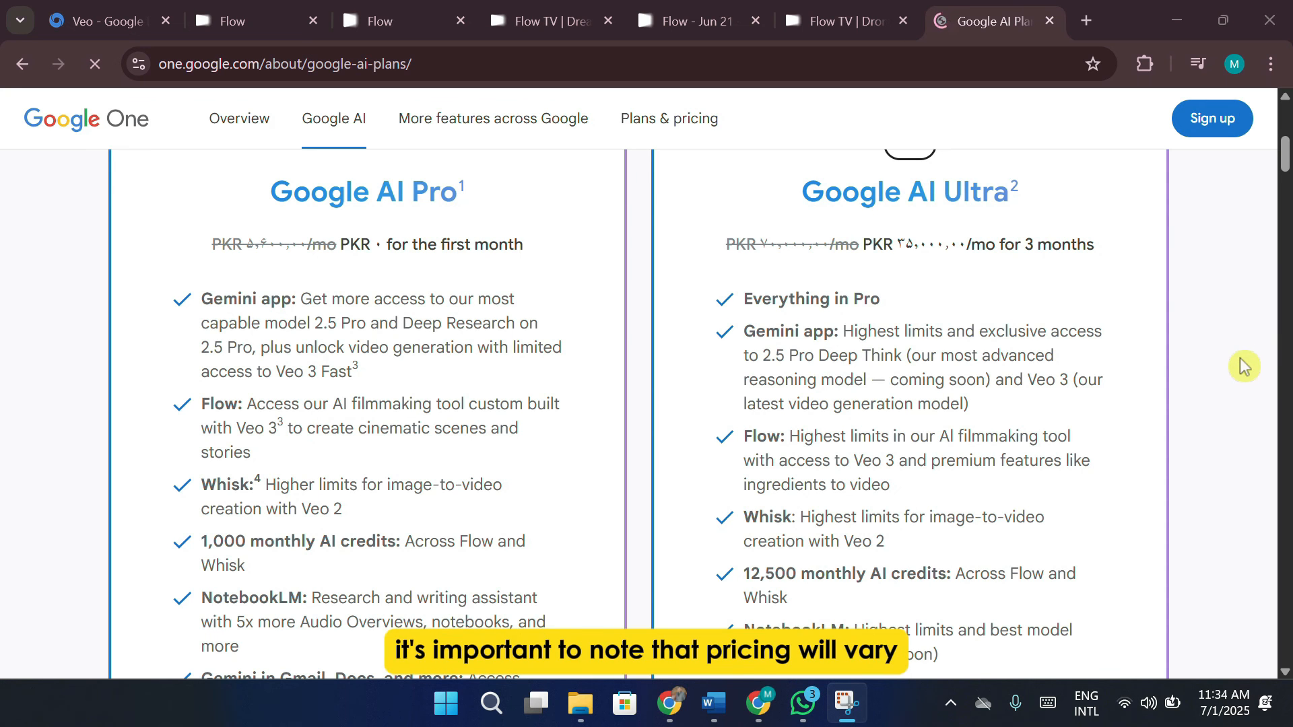
scroll(1245, 364, down, 2)
scroll(1245, 365, down, 2)
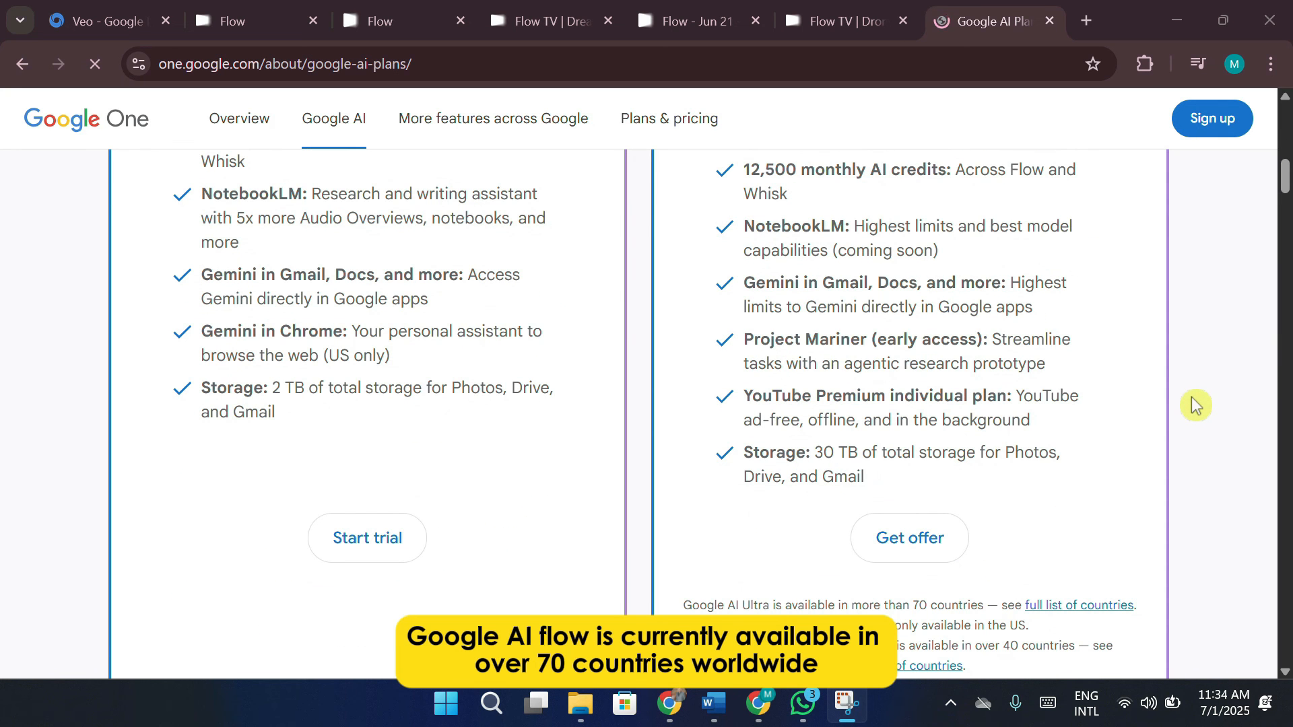
scroll(1196, 404, up, 1)
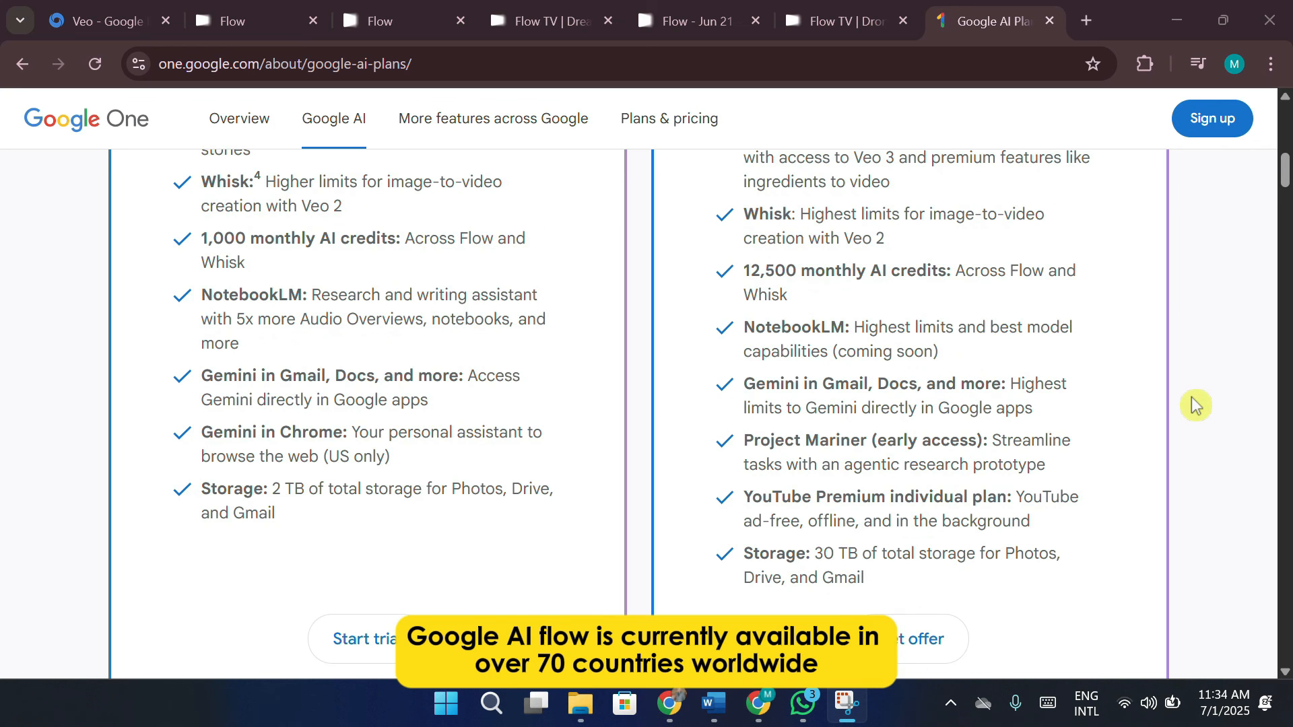
scroll(1196, 404, down, 1)
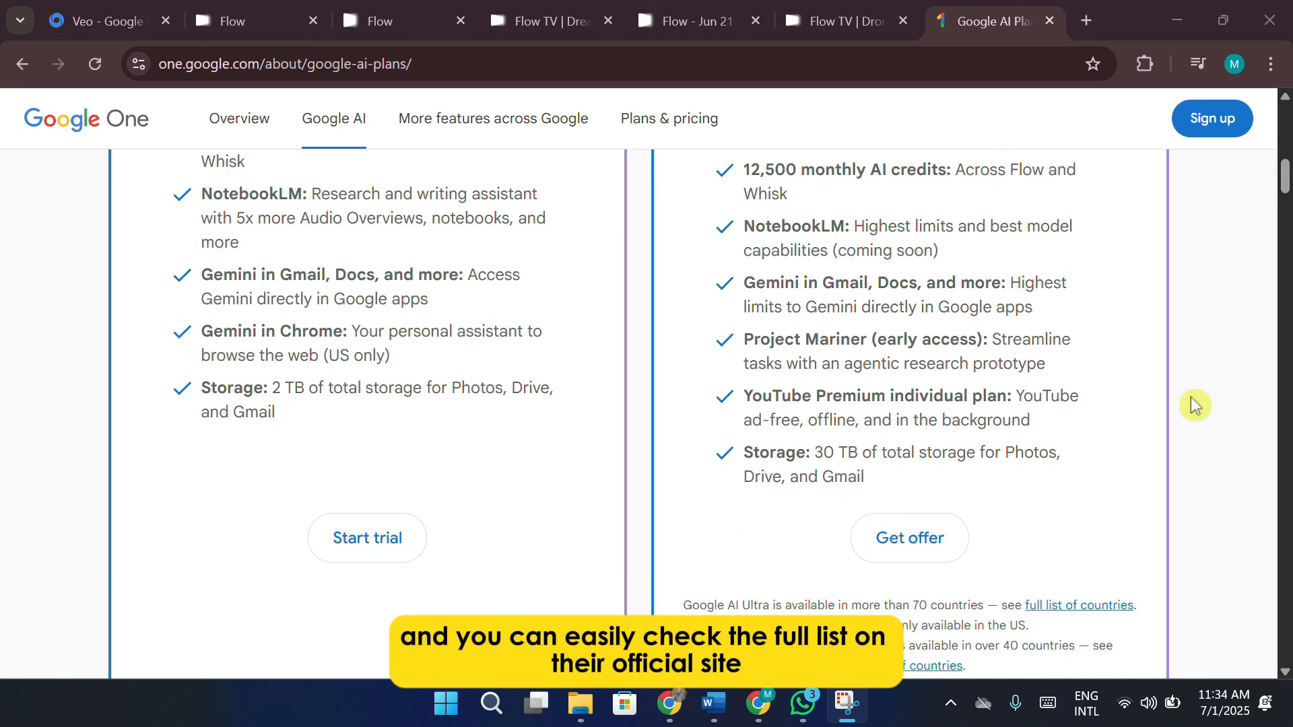
scroll(1196, 404, down, 2)
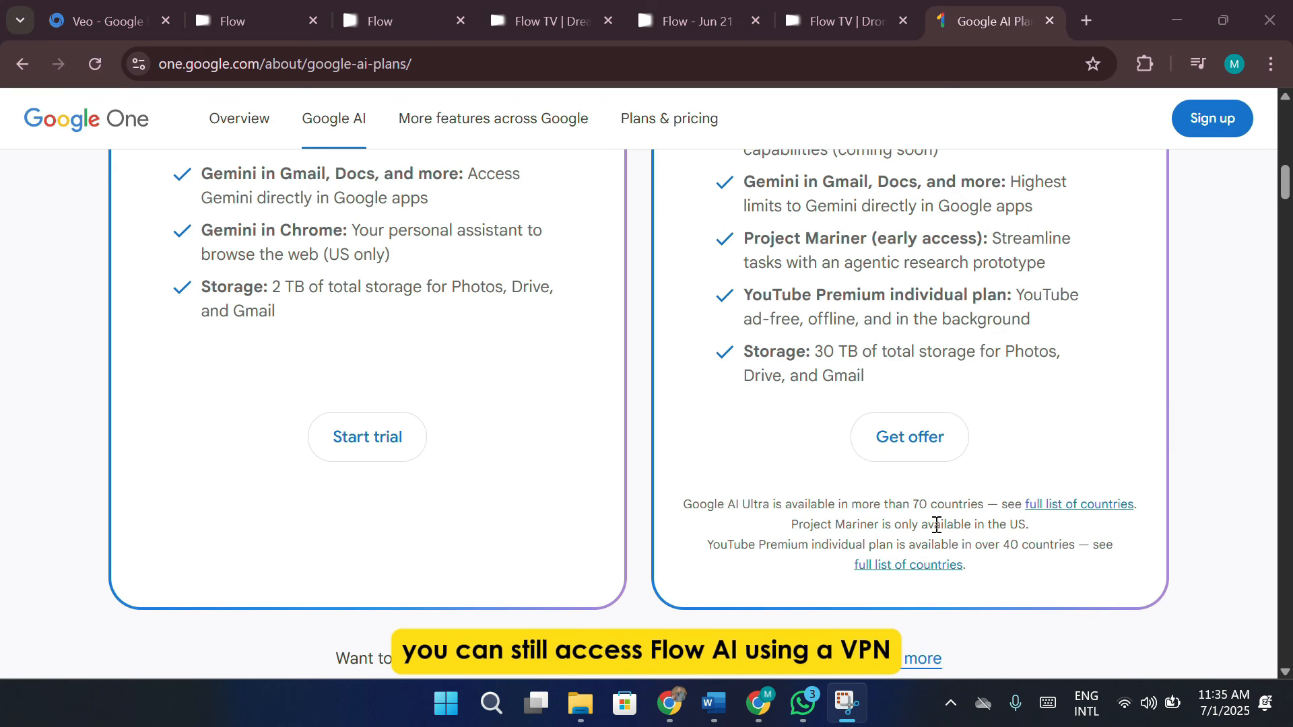
Follow the YouTube Premium note's full list of countries link, read the Google AI Ultra benefits and eligibility, and minimize the browser
click(872, 567)
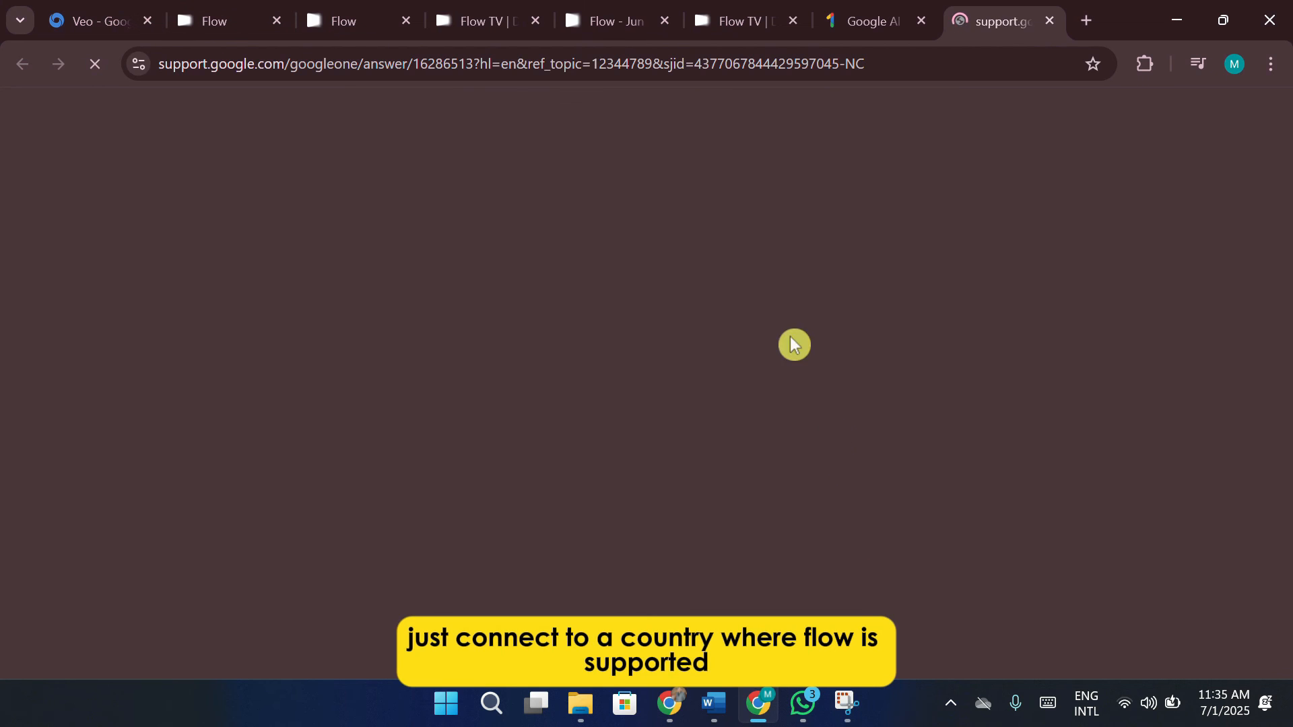
scroll(833, 379, down, 1)
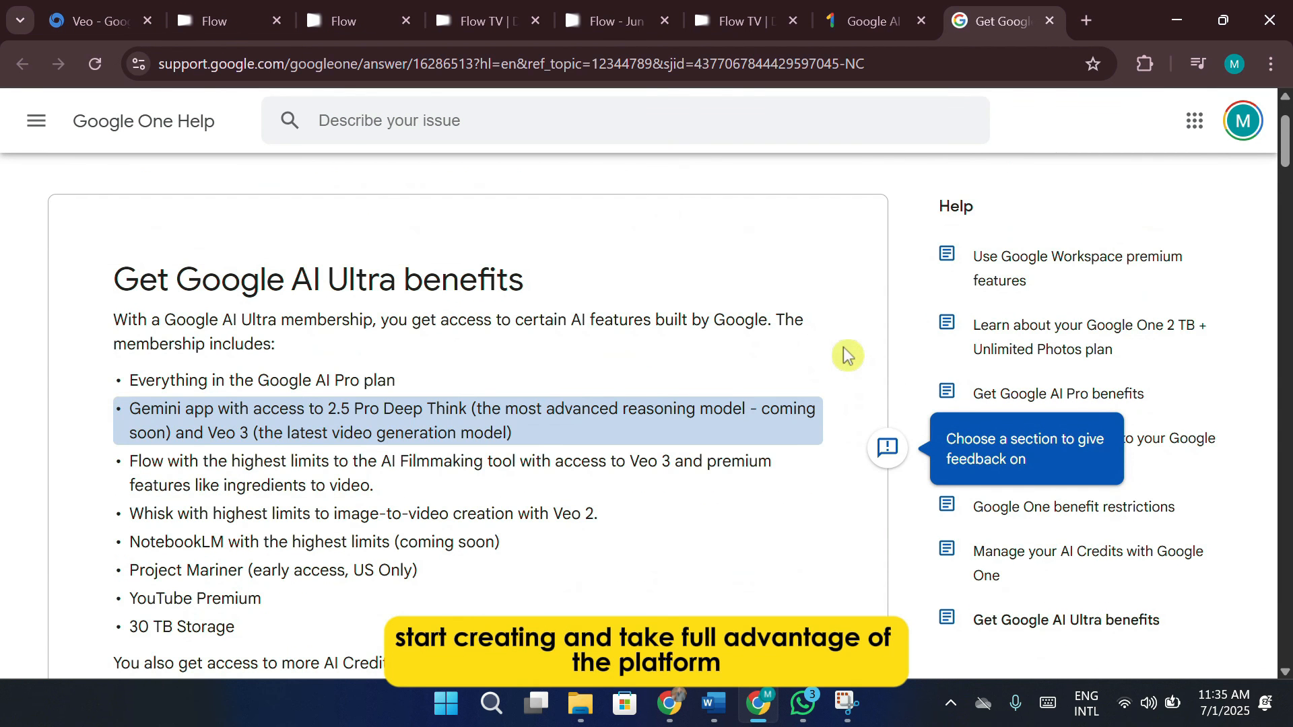
scroll(847, 355, down, 1)
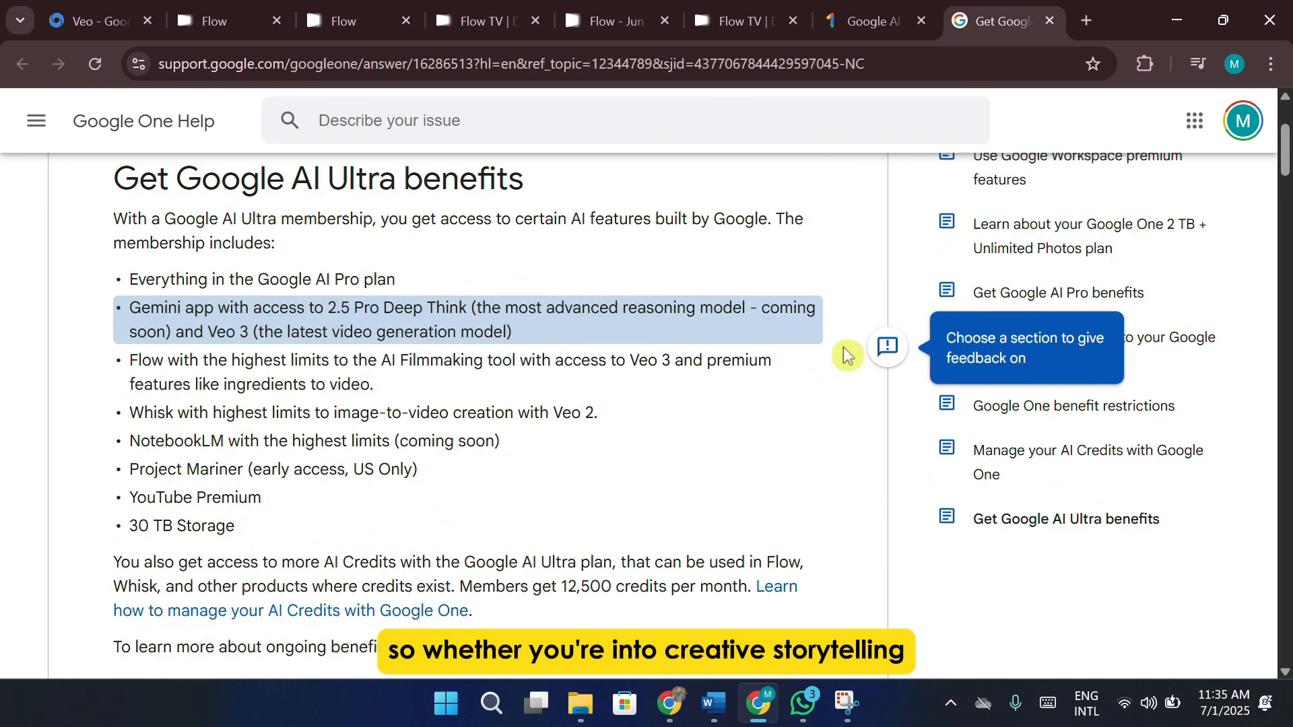
scroll(847, 355, down, 3)
scroll(832, 356, down, 5)
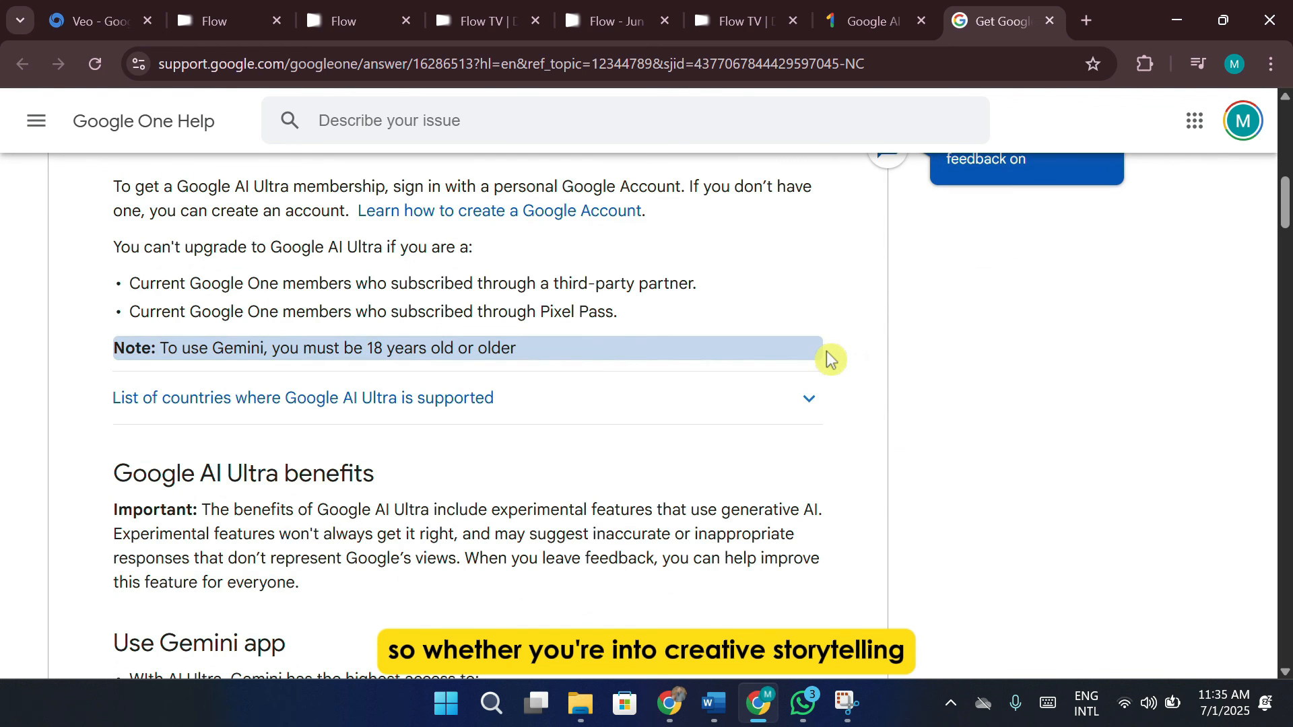
scroll(866, 496, up, 7)
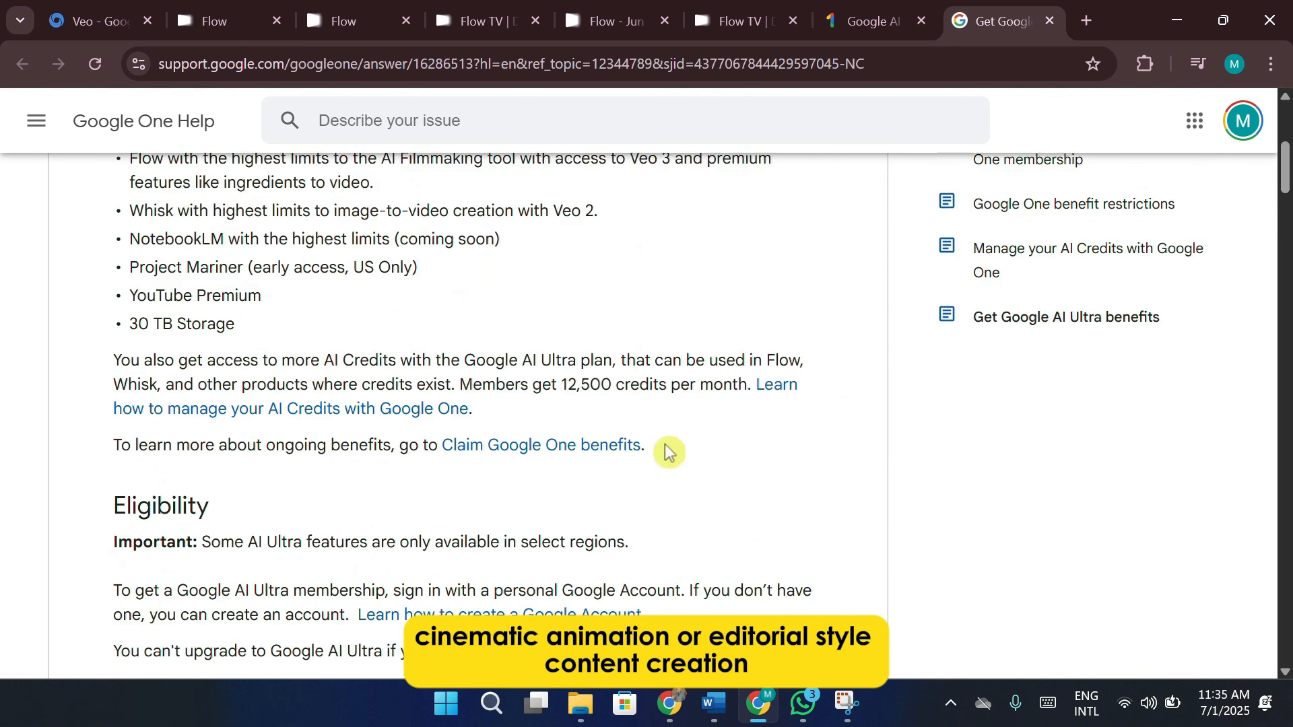
scroll(427, 407, up, 2)
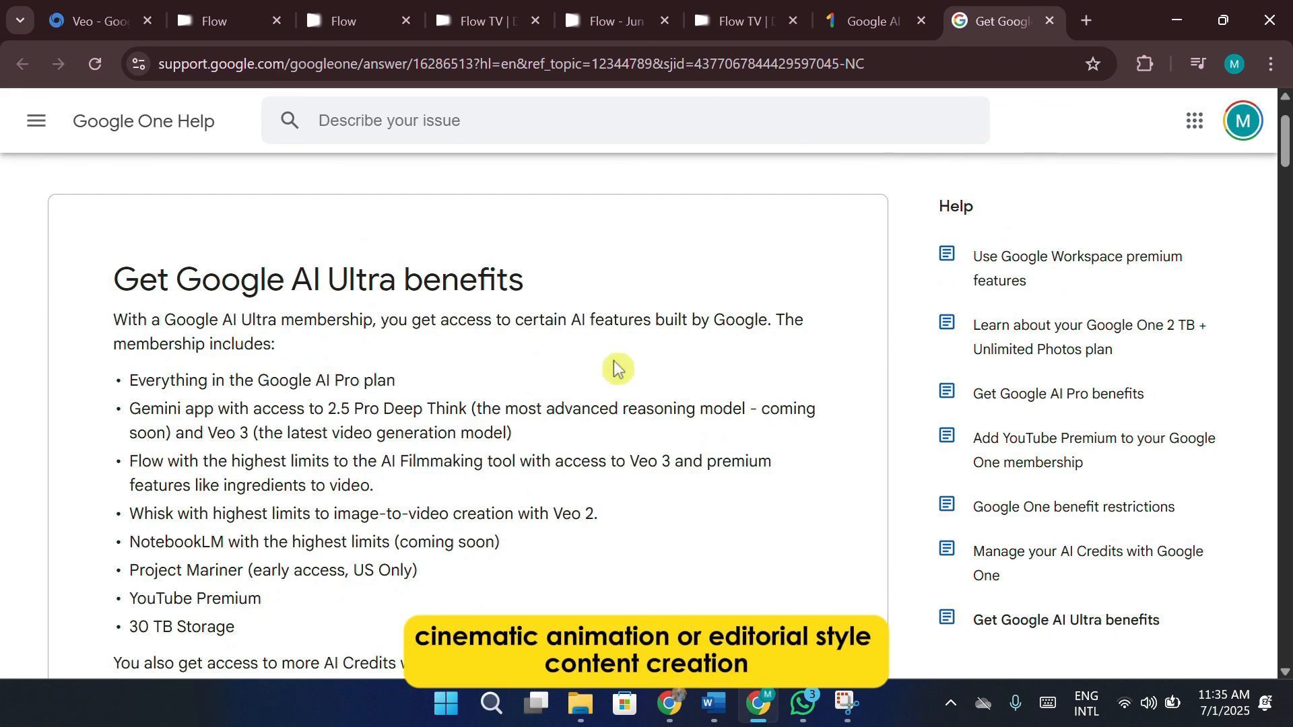
scroll(615, 366, up, 1)
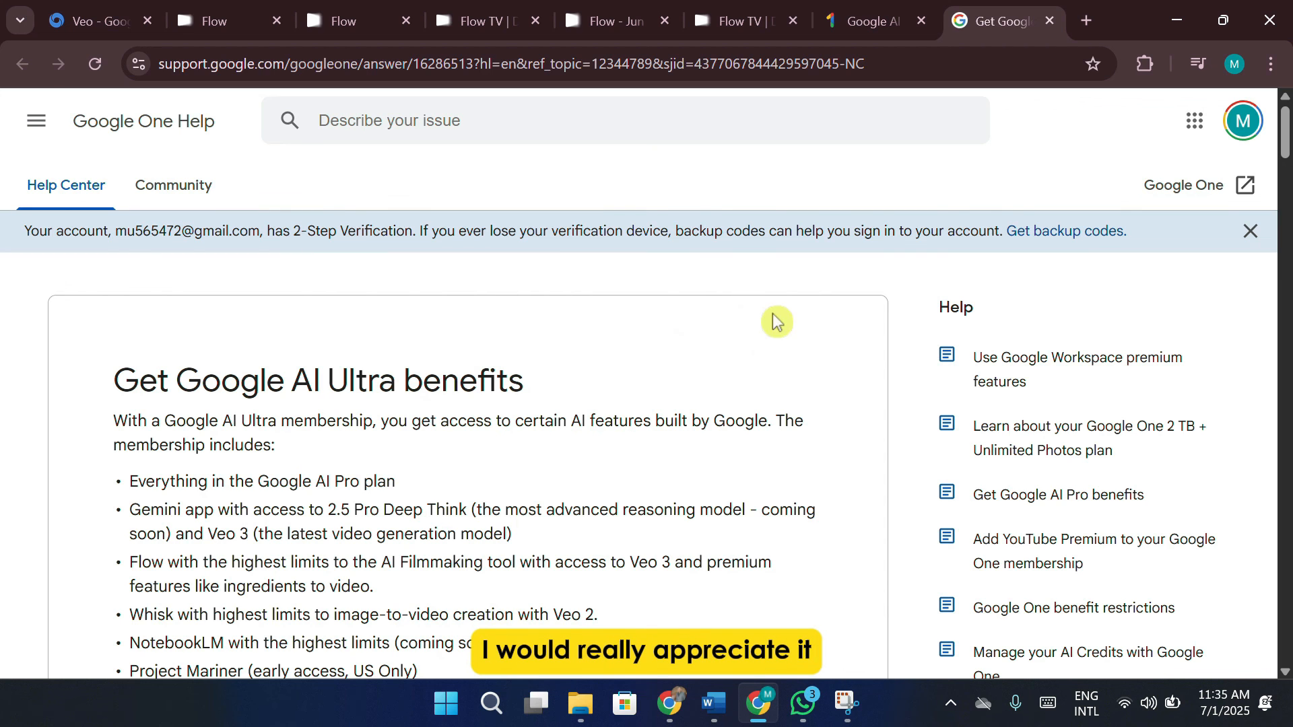
click(1175, 28)
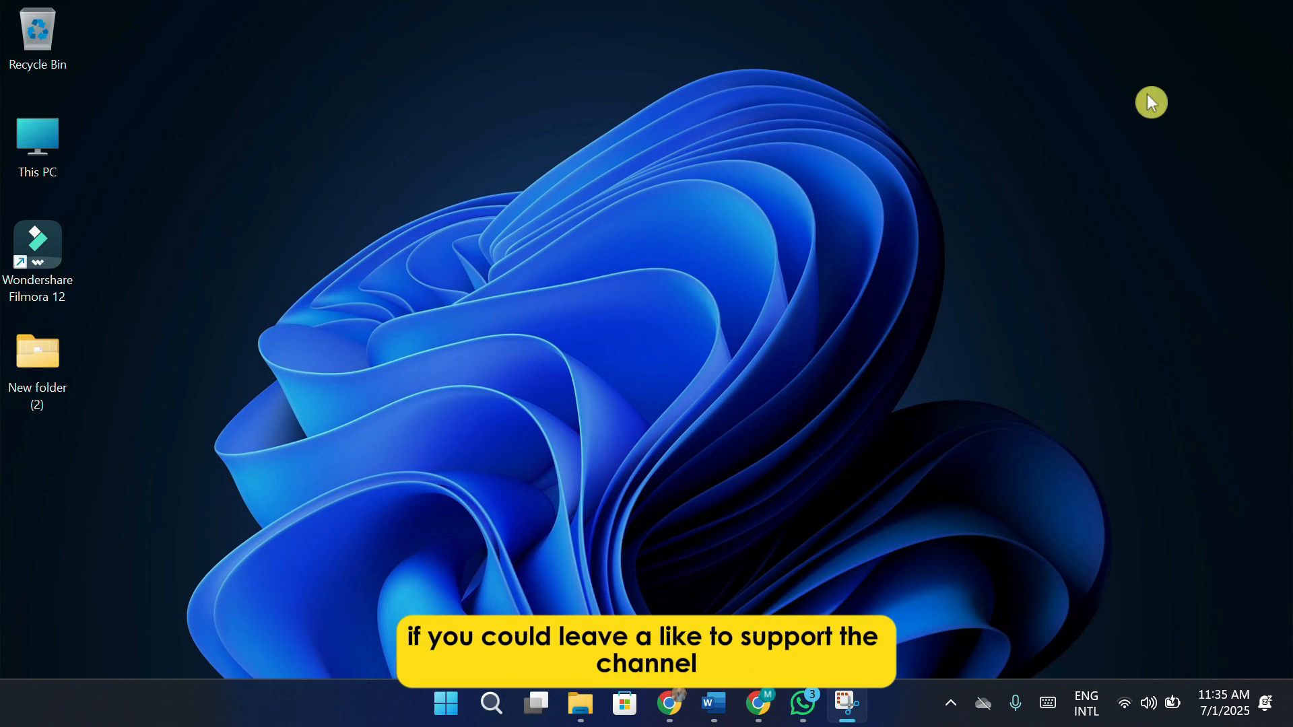